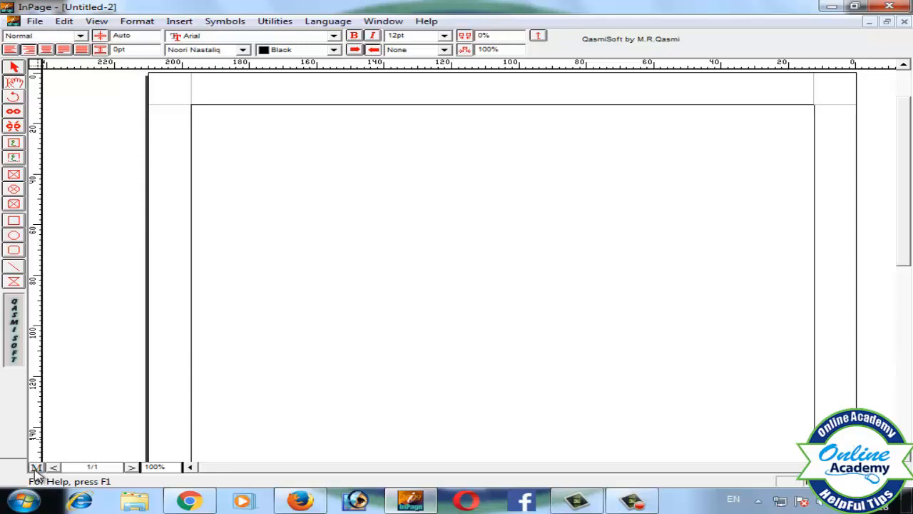
- Set the master page's text box to 4 columns and return to the document page
left_click(35, 468)
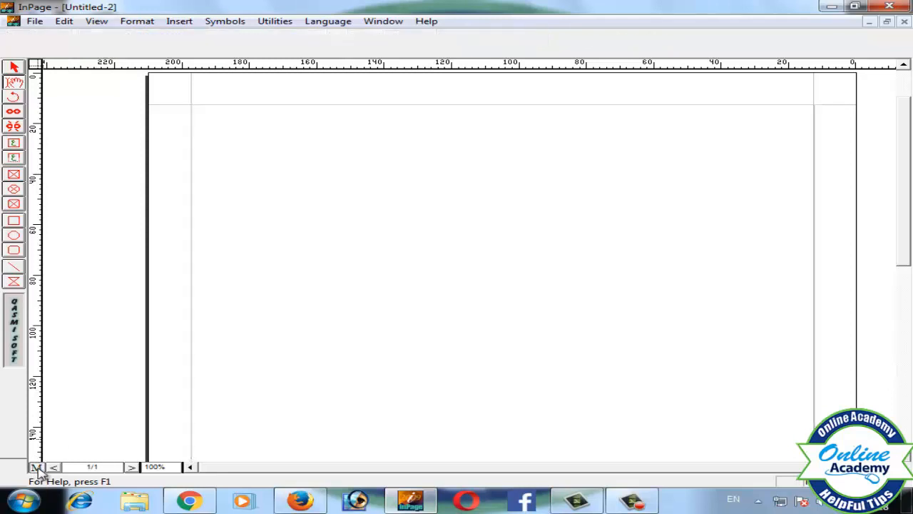
left_click(14, 66)
left_click(467, 141)
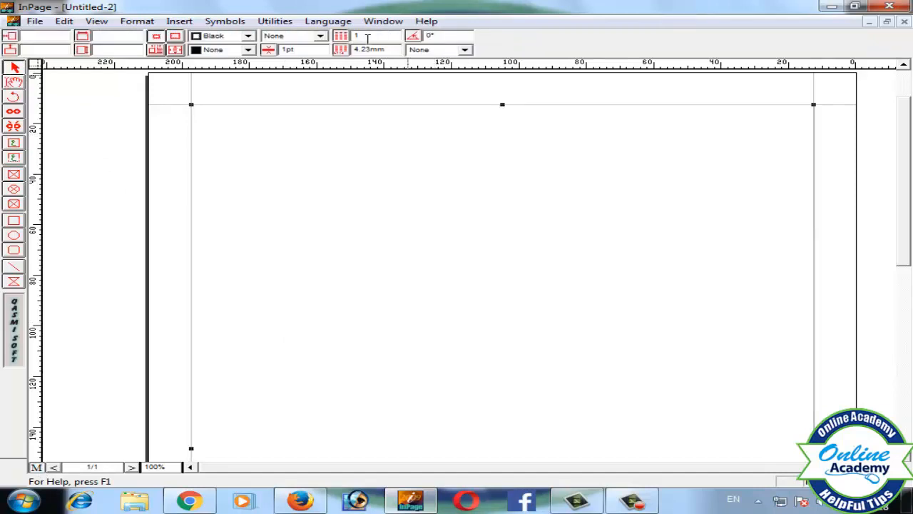
left_click(355, 37)
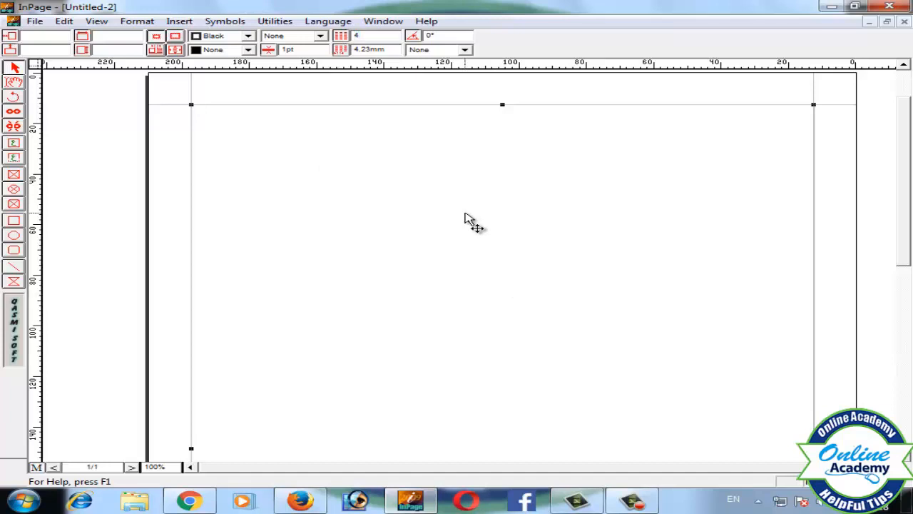
key("Return")
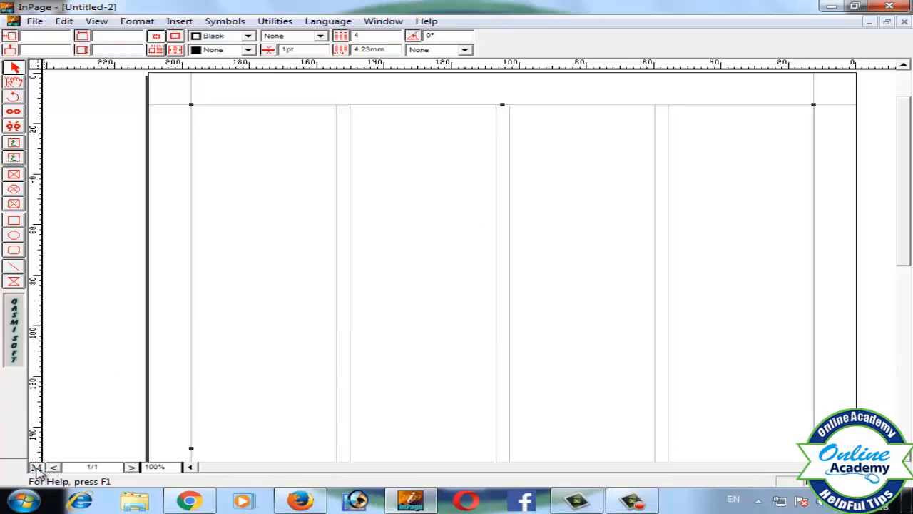
left_click(36, 468)
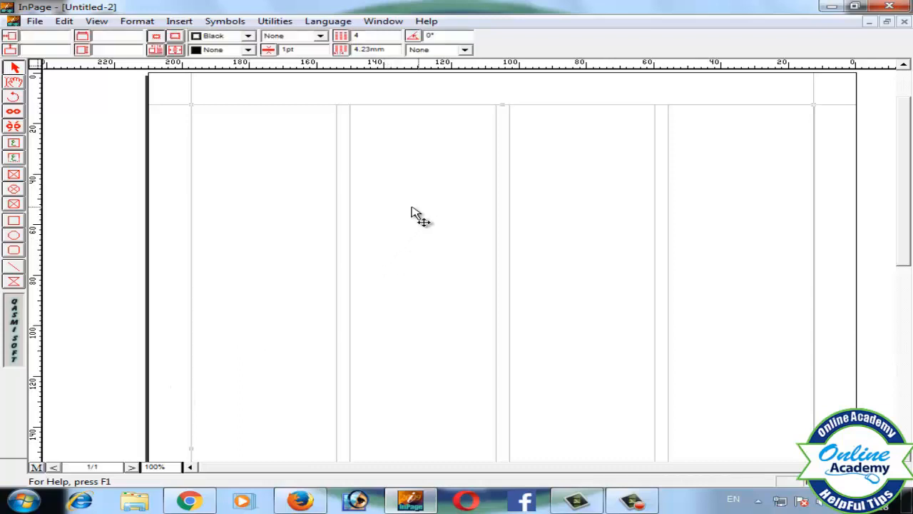
- Place the text cursor in the first column of the page and set the font size to 18pt
left_click(14, 95)
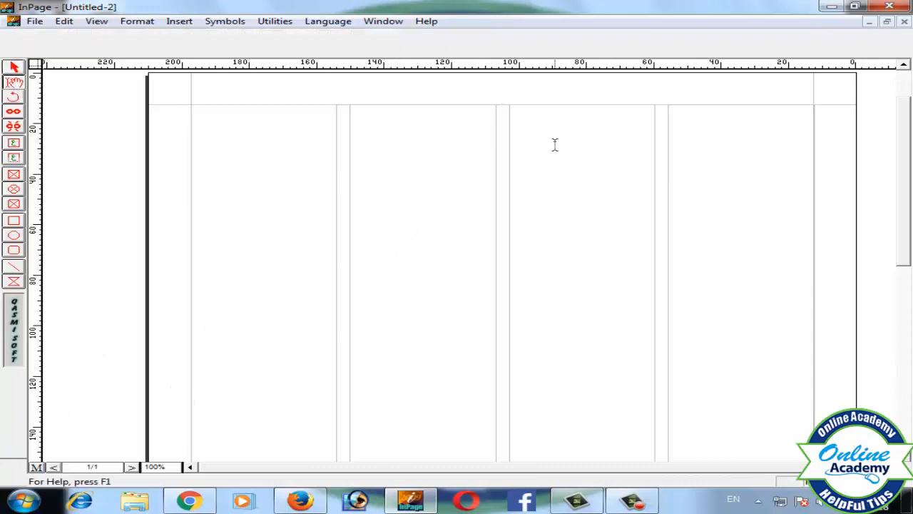
left_click(555, 145)
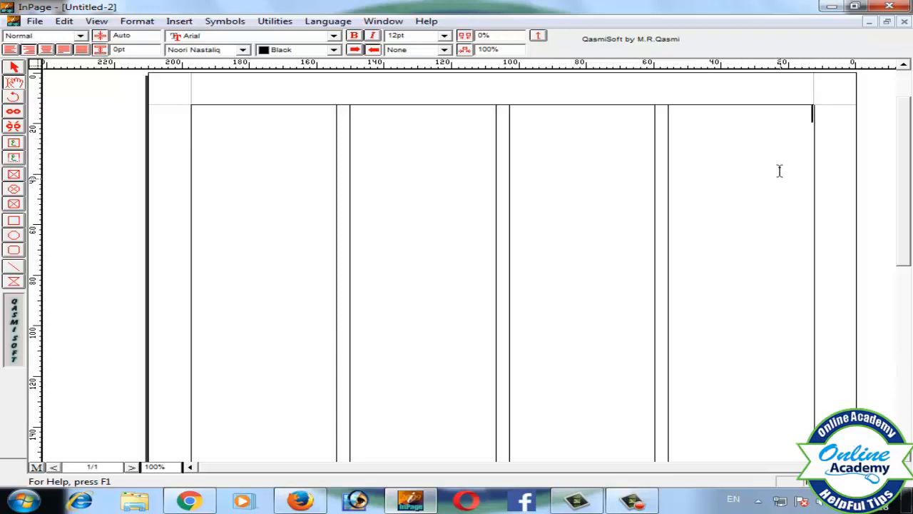
left_click(444, 35)
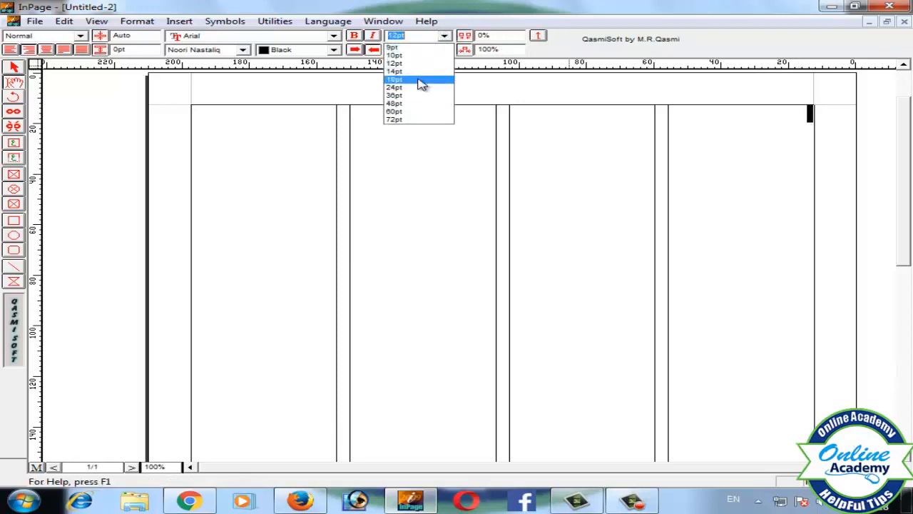
left_click(420, 81)
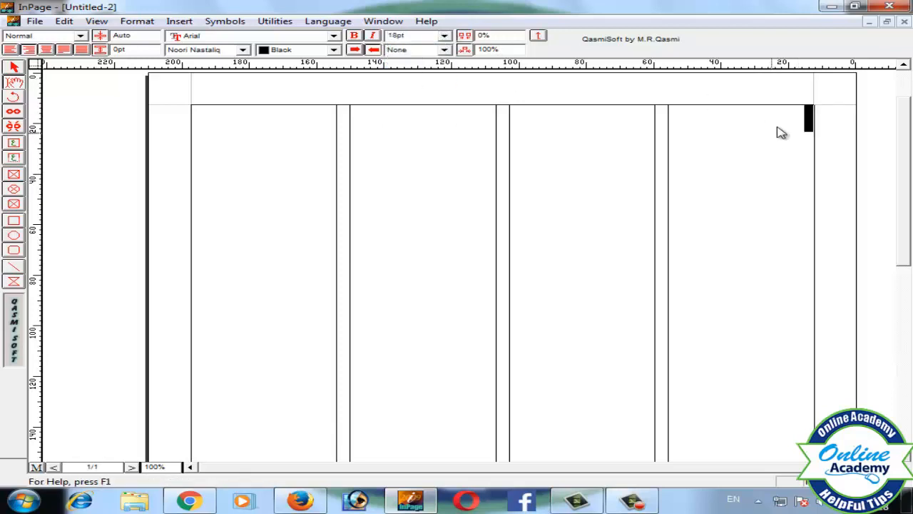
- Write the Urdu question "پاکستان کا مطلب کیا ہے؟" at the start of the first column
type("پاکستان کا مطل")
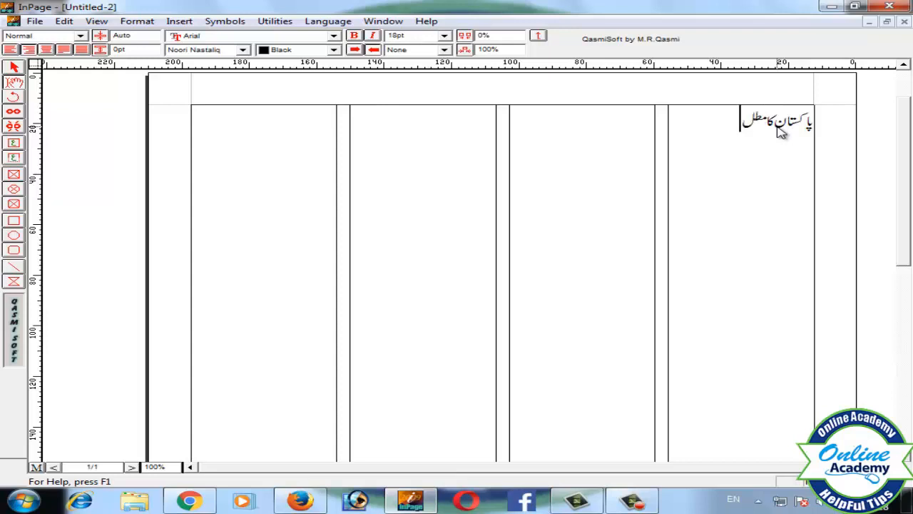
type("ب کیا ہے۔")
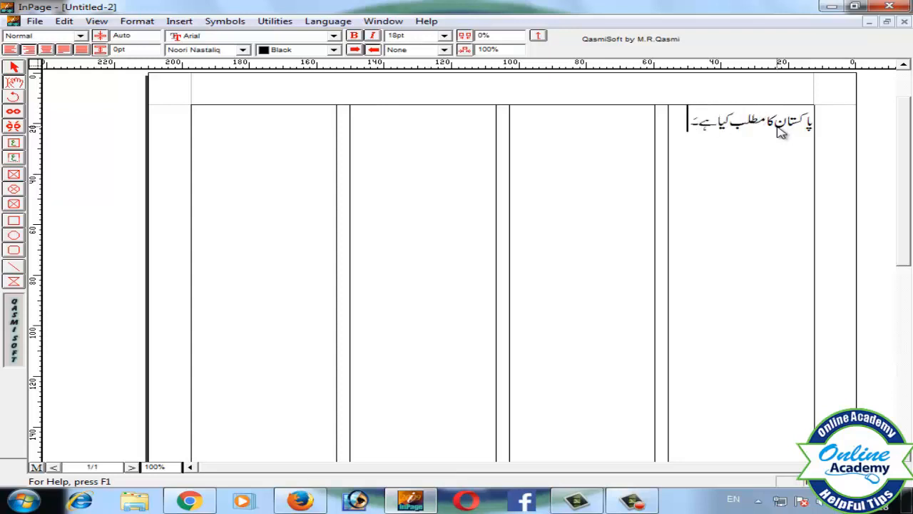
key("BackSpace")
type("؟")
- Copy the question and, with the page at 50% zoom, paste it repeatedly until the text flows into the second column
left_click_drag(672, 123, 816, 122)
key("ctrl+c")
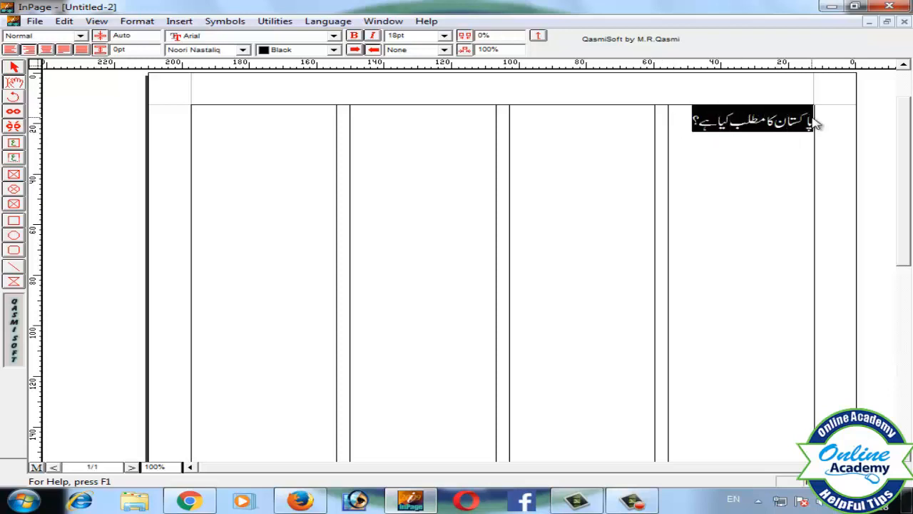
left_click(677, 128)
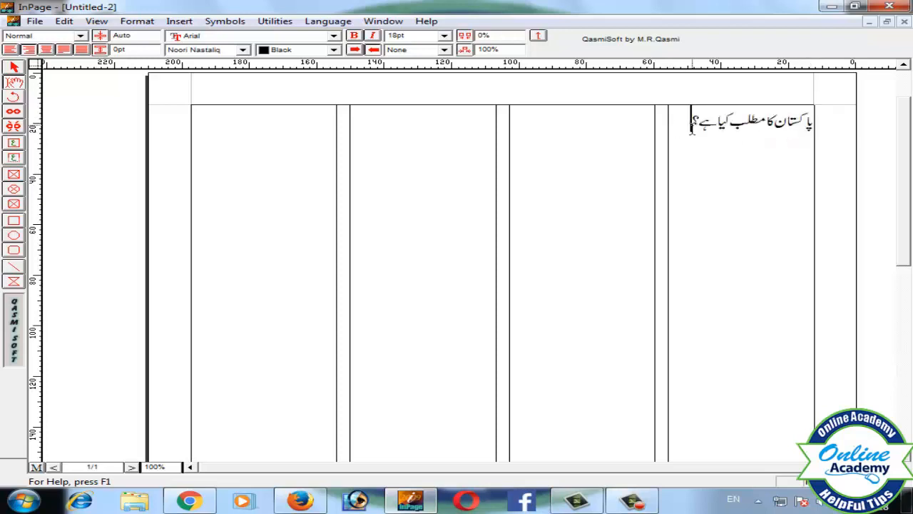
key("ctrl+v")
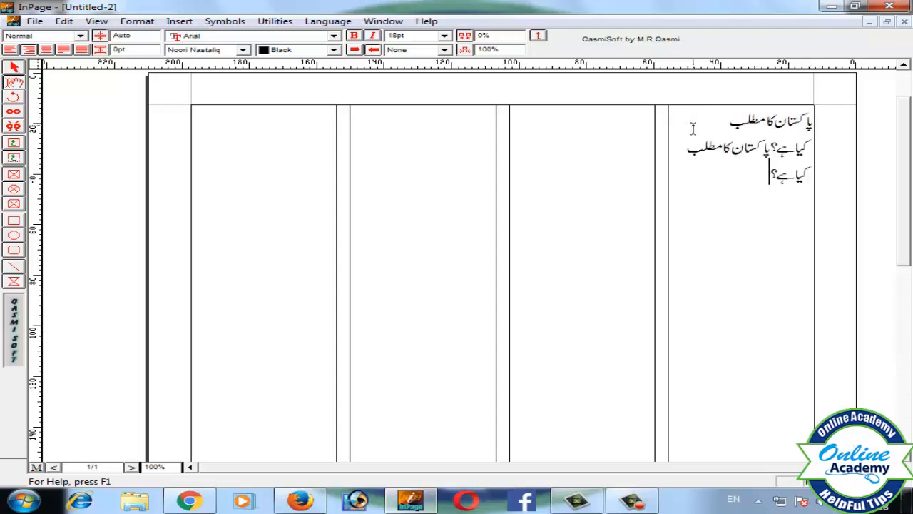
key("ctrl+5")
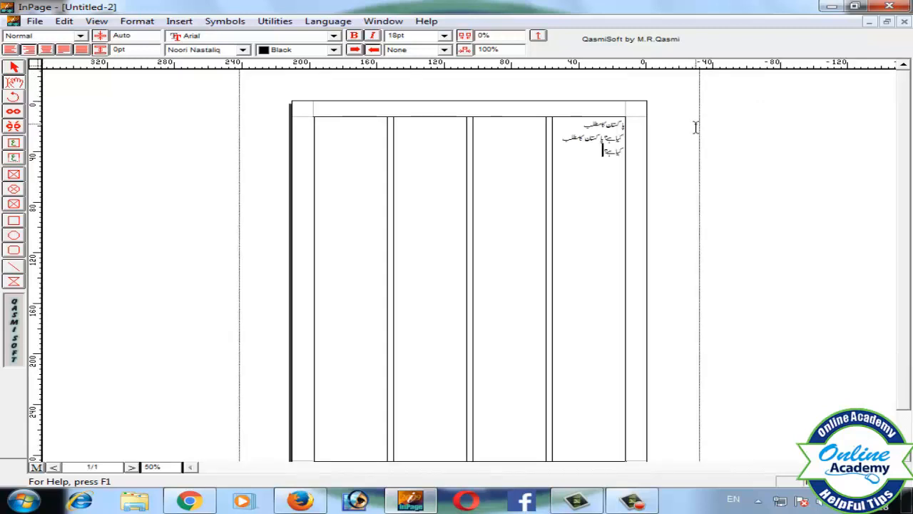
key("ctrl+v")
key("ctrl+v")
key("ctrl+v")
key("ctrl+v")
key("ctrl+v")
key("ctrl+v")
key("ctrl+v")
key("ctrl+v")
key("ctrl+v")
key("ctrl+v")
key("ctrl+v")
key("ctrl+v")
key("ctrl+v")
key("ctrl+v")
key("ctrl+v")
key("ctrl+v")
key("ctrl+v")
key("ctrl+v")
key("ctrl+v")
key("ctrl+v")
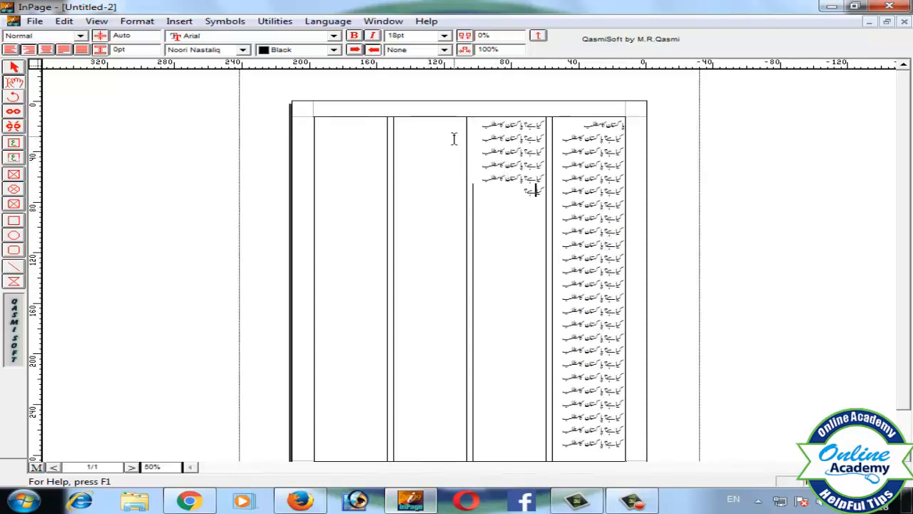
- Continue pasting the copied question at the end of the text until it fills most of the fourth column
key("ctrl+a")
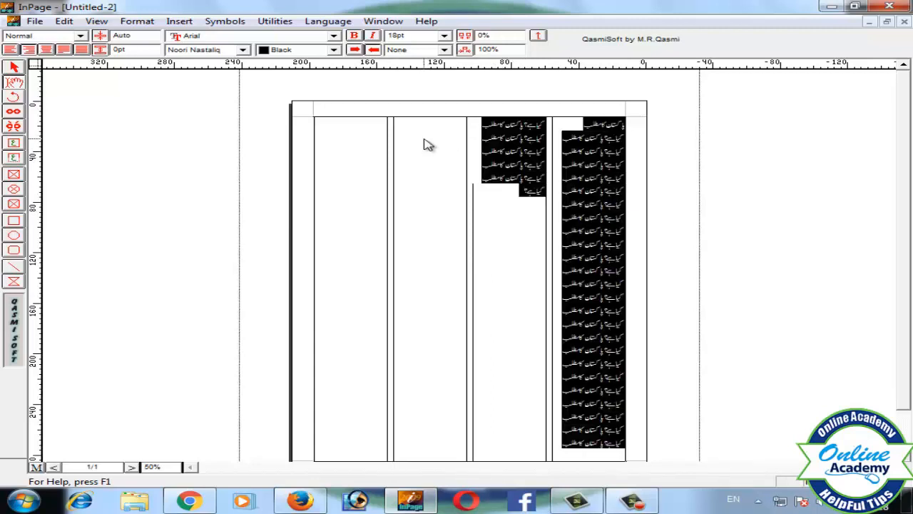
left_click(504, 200)
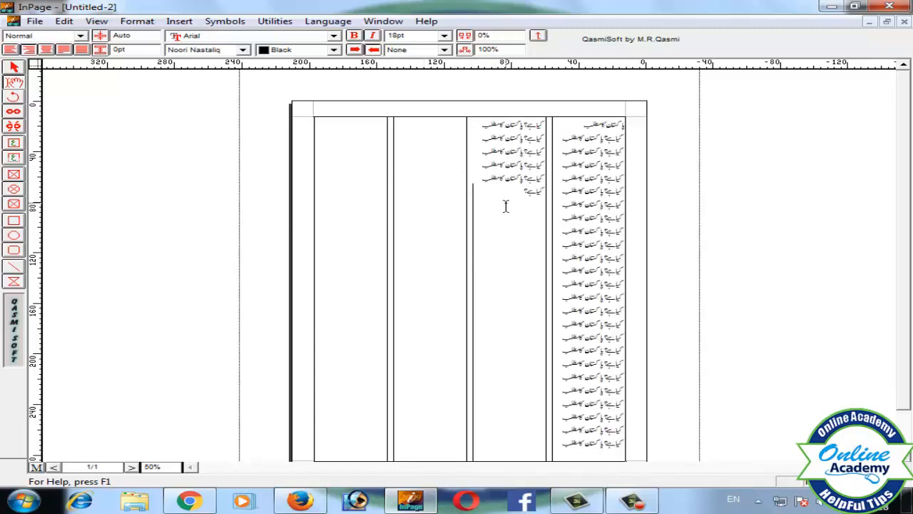
key("ctrl+v")
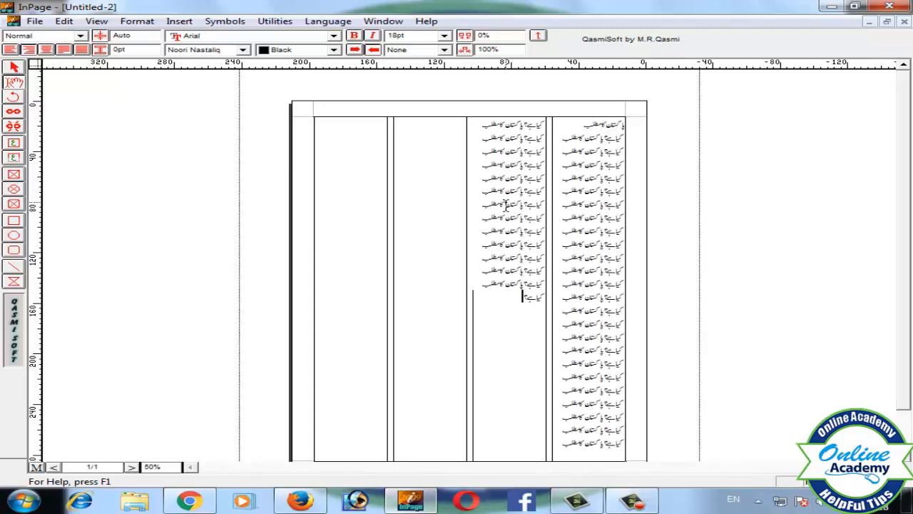
key("ctrl+v")
key("ctrl+v")
key("ctrl+v")
key("ctrl+v")
key("ctrl+v")
key("ctrl+v")
key("ctrl+v")
key("ctrl+v")
key("ctrl+v")
key("ctrl+v")
key("ctrl+v")
key("ctrl+v")
key("ctrl+v")
key("ctrl+v")
key("ctrl+v")
key("ctrl+v")
key("ctrl+v")
key("ctrl+v")
key("ctrl+v")
key("ctrl+v")
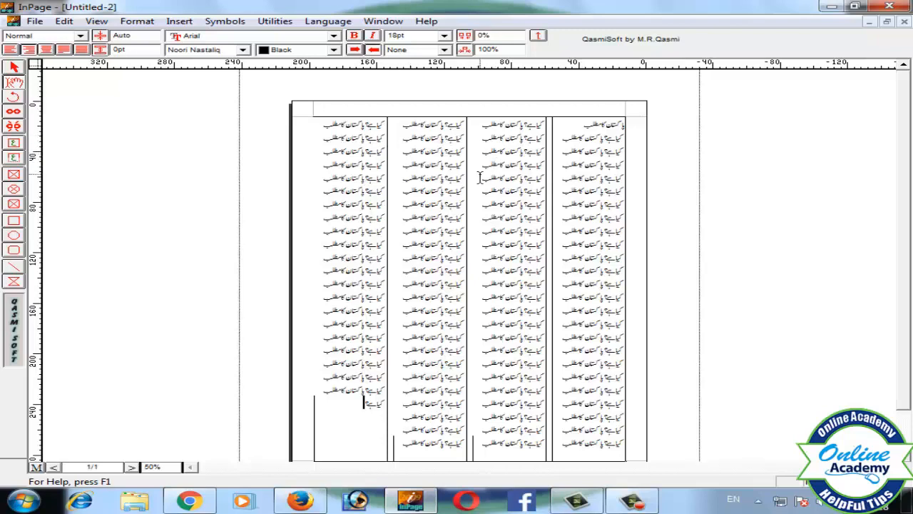
- Create a new A4 portrait document with one column and insert a table with 5 rows and 5 columns
key("ctrl+n")
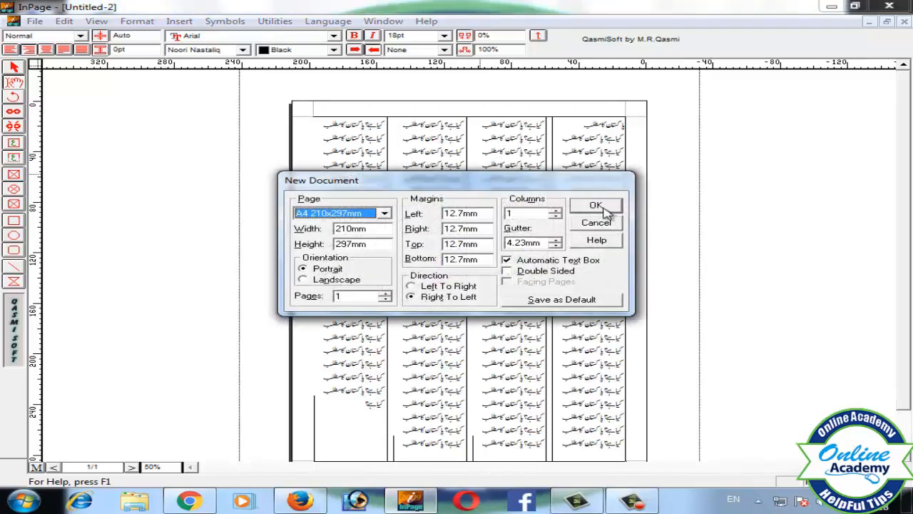
left_click(594, 205)
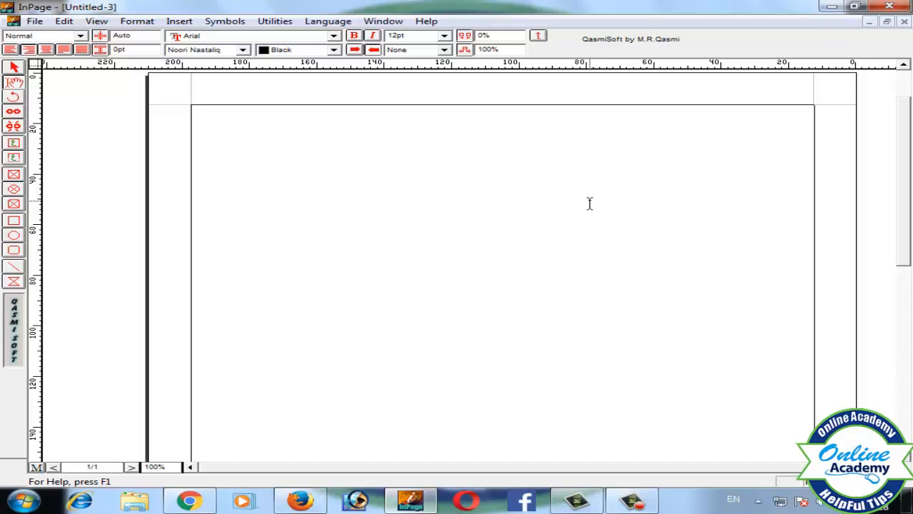
left_click(179, 22)
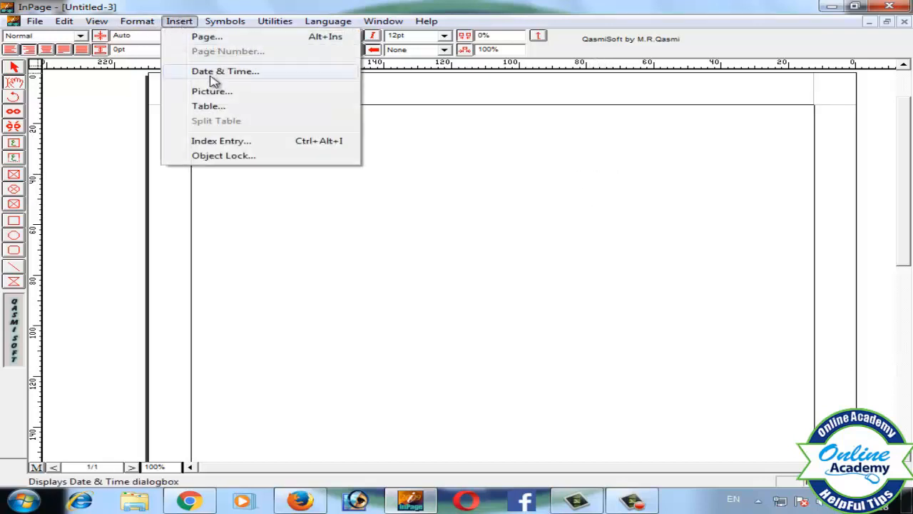
left_click(208, 106)
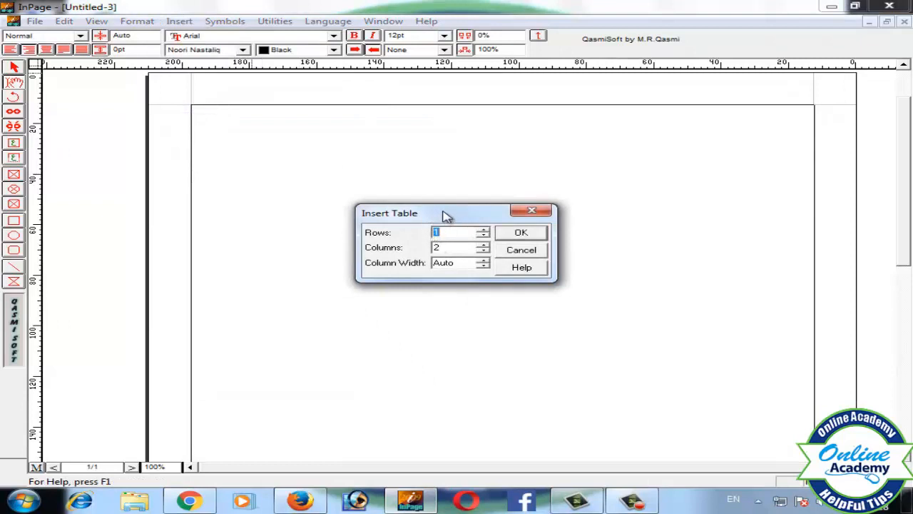
left_click_drag(443, 213, 444, 196)
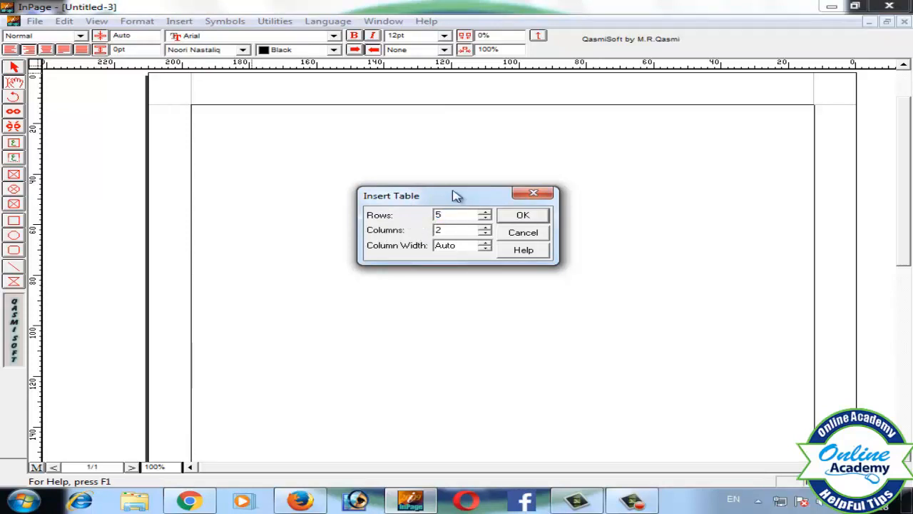
double_click(437, 230)
type("5")
left_click(522, 215)
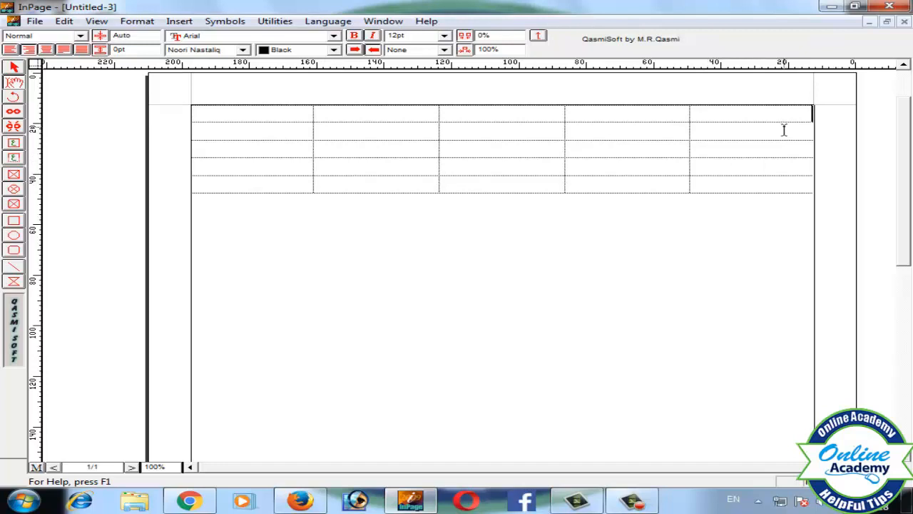
left_click(680, 114)
left_click(527, 114)
left_click(404, 112)
left_click(289, 114)
left_click(522, 114)
left_click(632, 115)
left_click(712, 112)
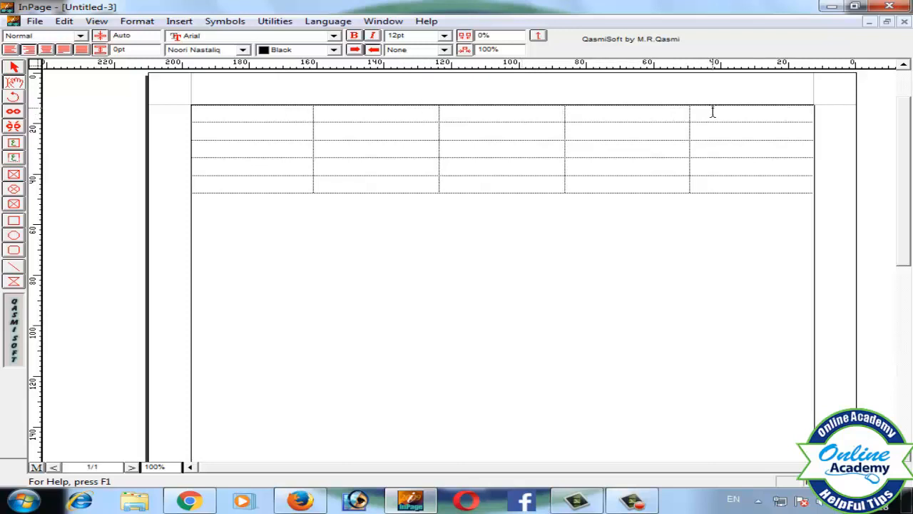
left_click(647, 149)
left_click(475, 167)
left_click(754, 112)
left_click_drag(812, 110, 278, 202)
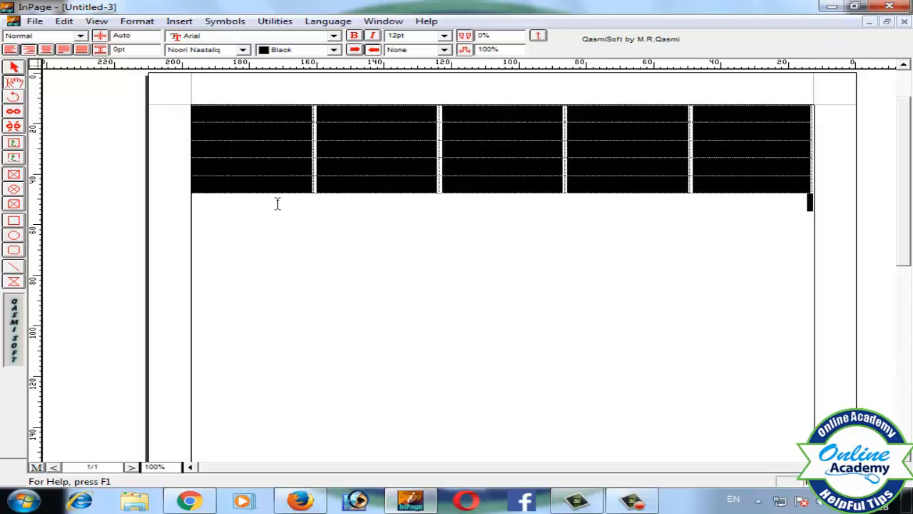
right_click(381, 134)
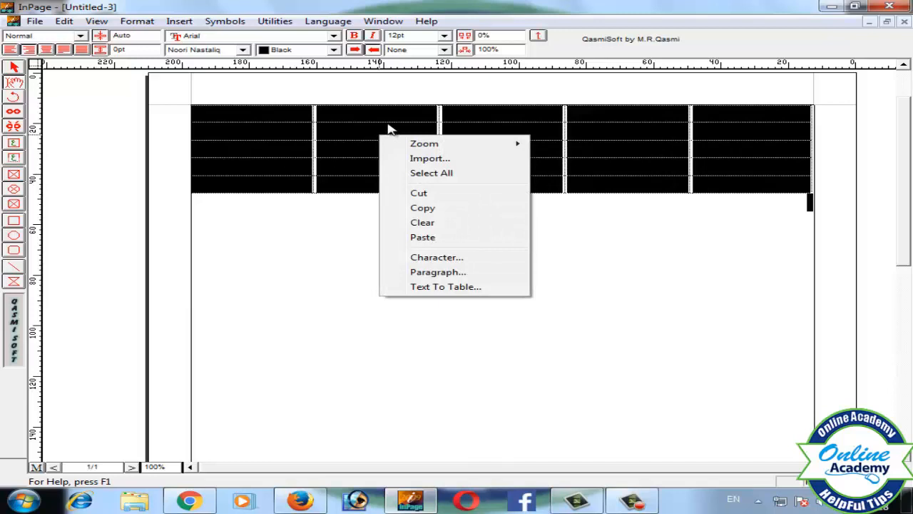
right_click(564, 128)
left_click(560, 215)
left_click(747, 236)
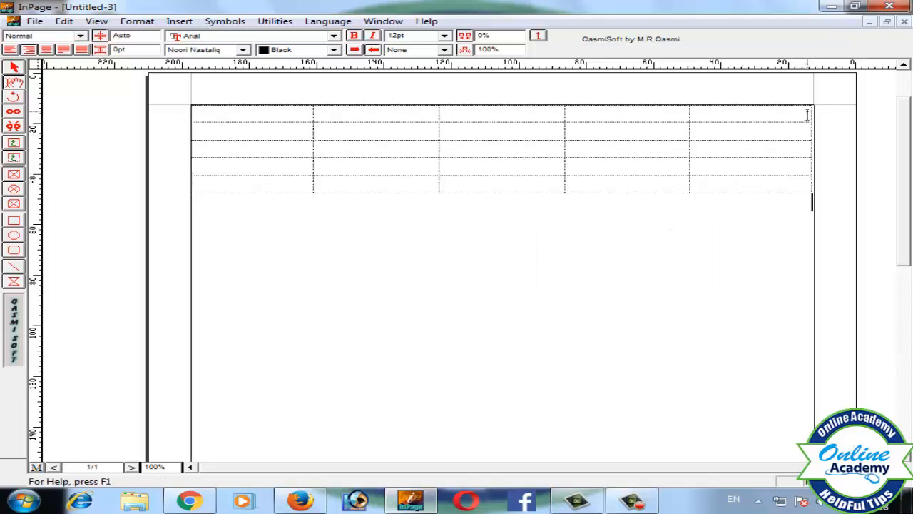
- Select all cells of the table and apply a solid line style to their borders
left_click_drag(807, 114, 284, 184)
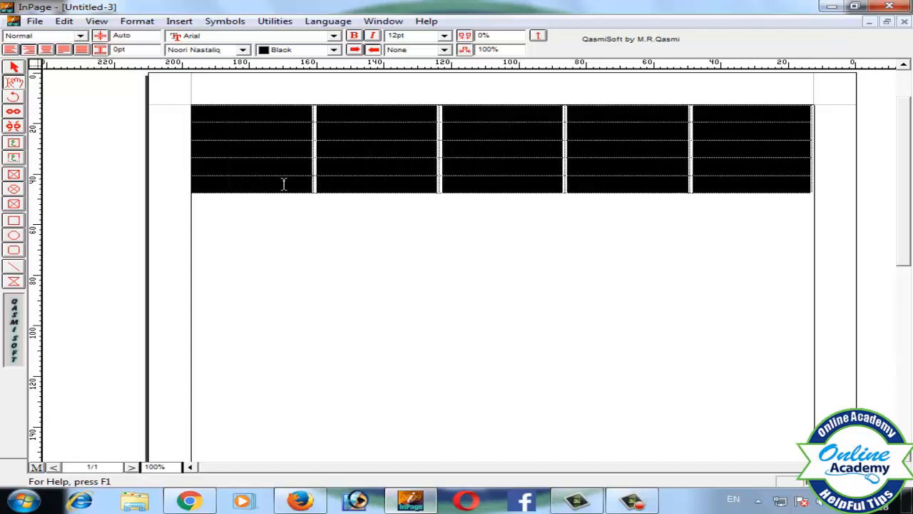
right_click(376, 135)
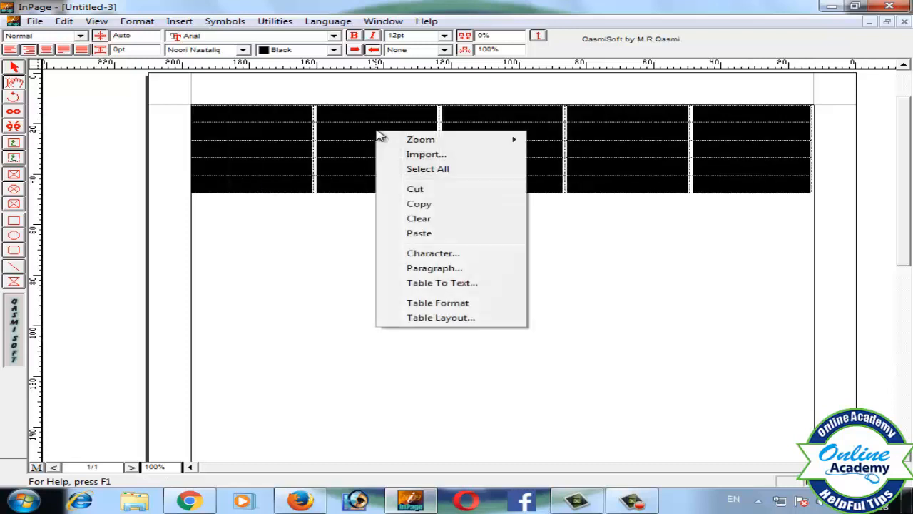
left_click(450, 304)
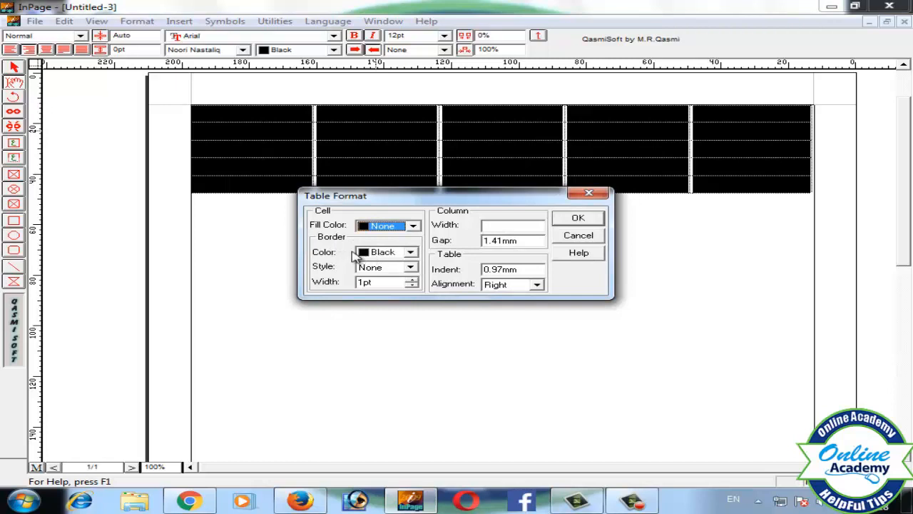
left_click(412, 269)
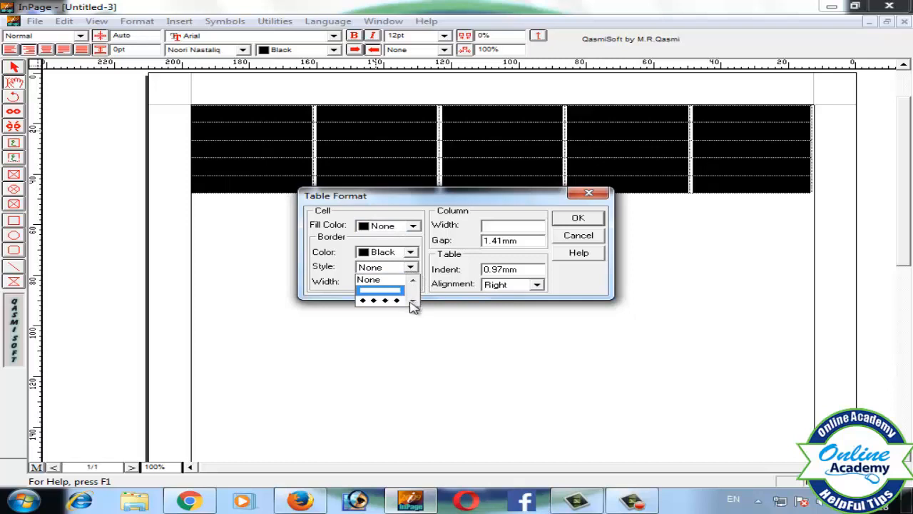
left_click(414, 300)
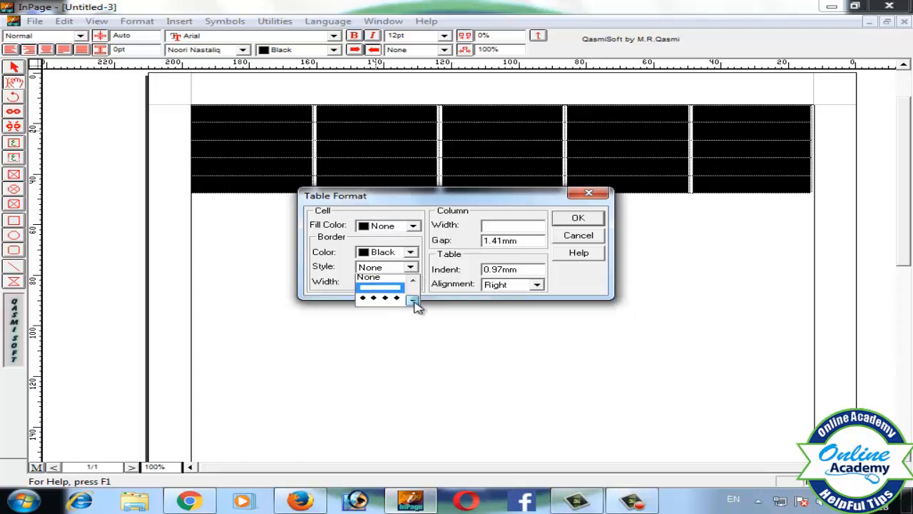
left_click(413, 302)
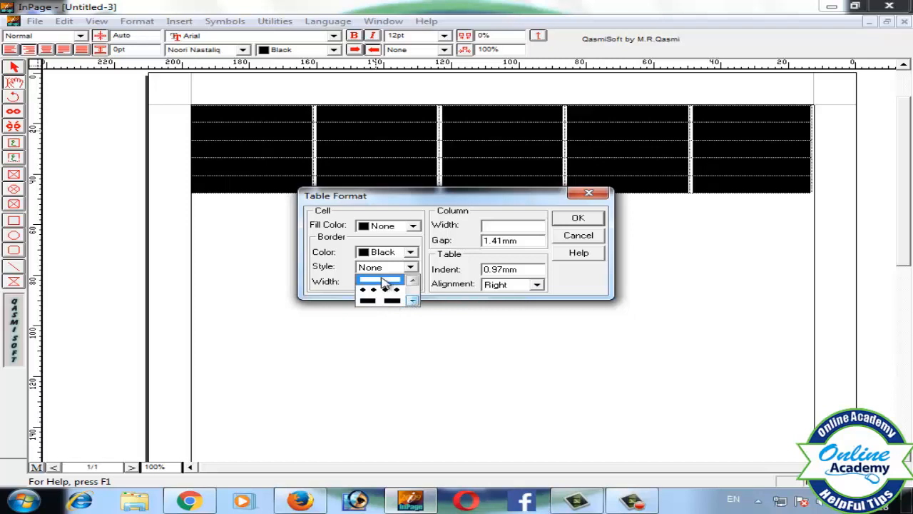
left_click(382, 281)
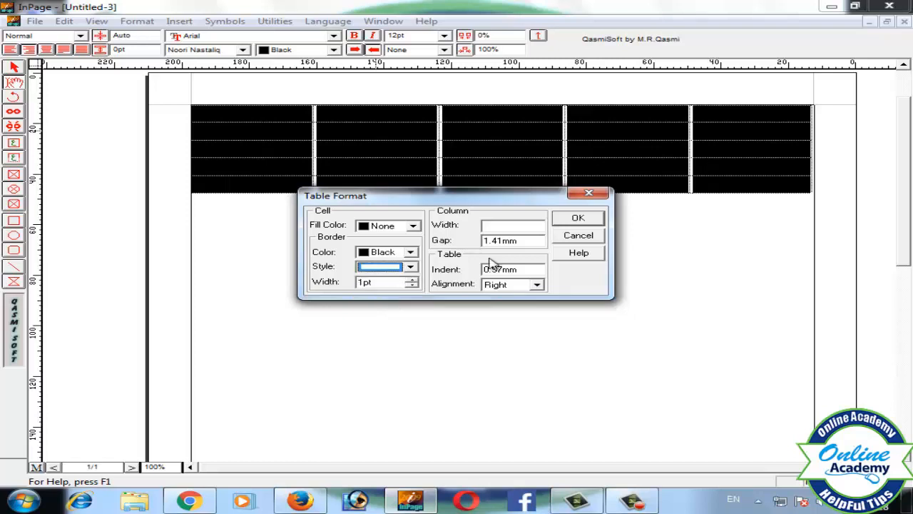
left_click(579, 220)
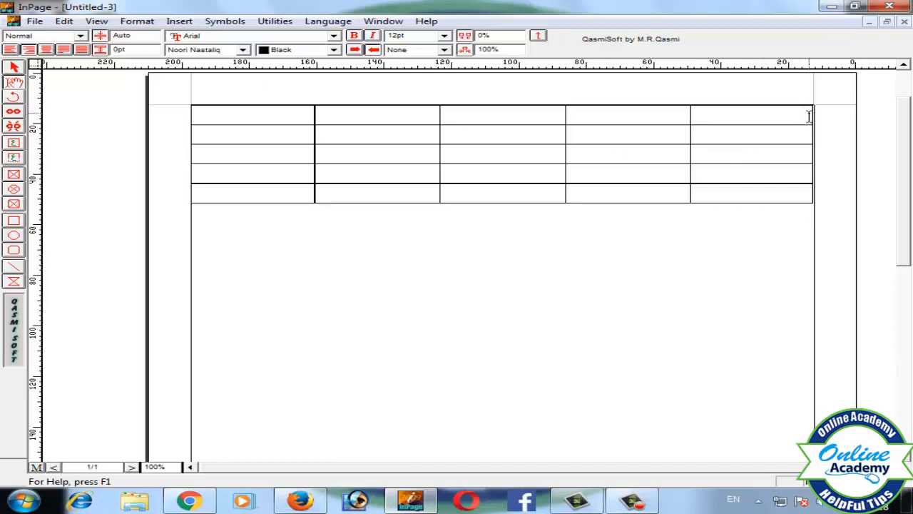
- Fill all cells of the table with Cyan
left_click_drag(809, 116, 278, 199)
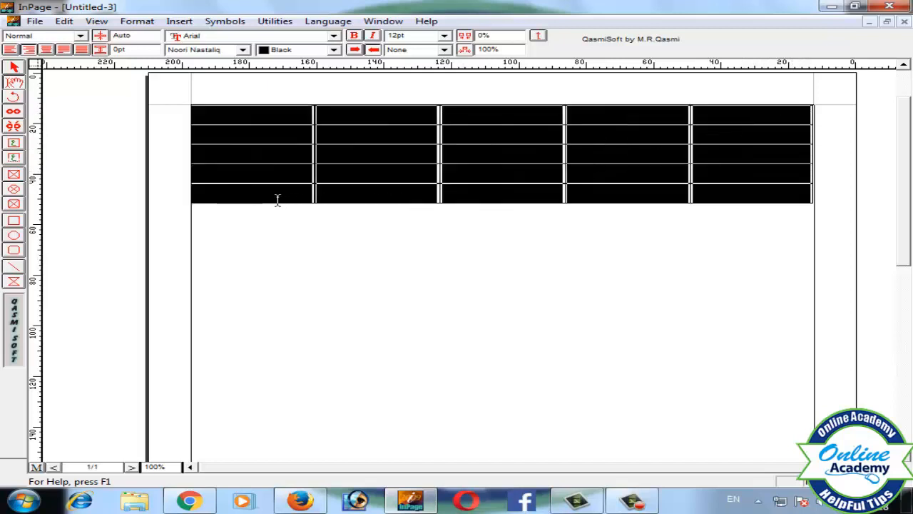
right_click(407, 134)
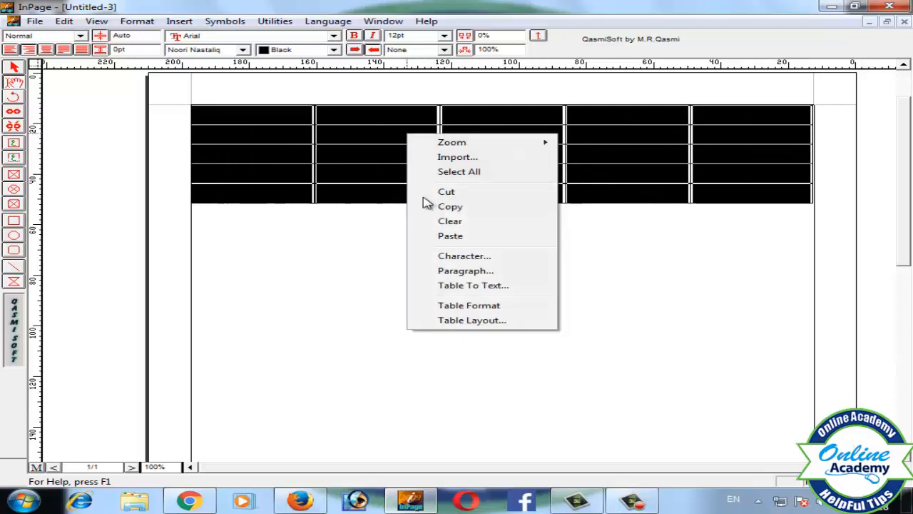
left_click(471, 305)
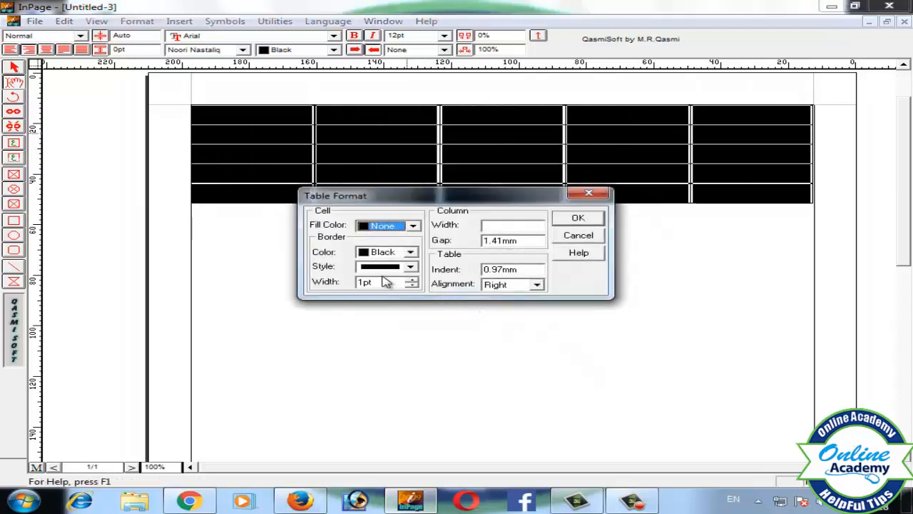
left_click(413, 227)
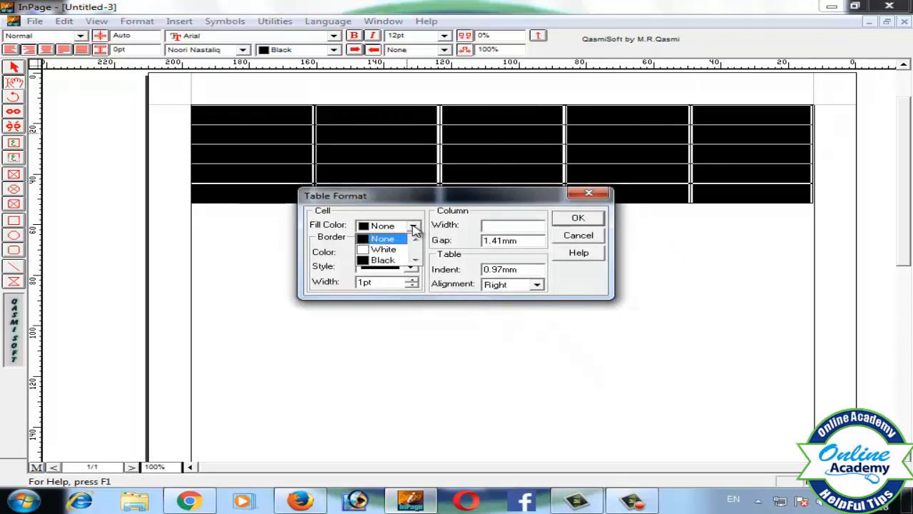
left_click(416, 261)
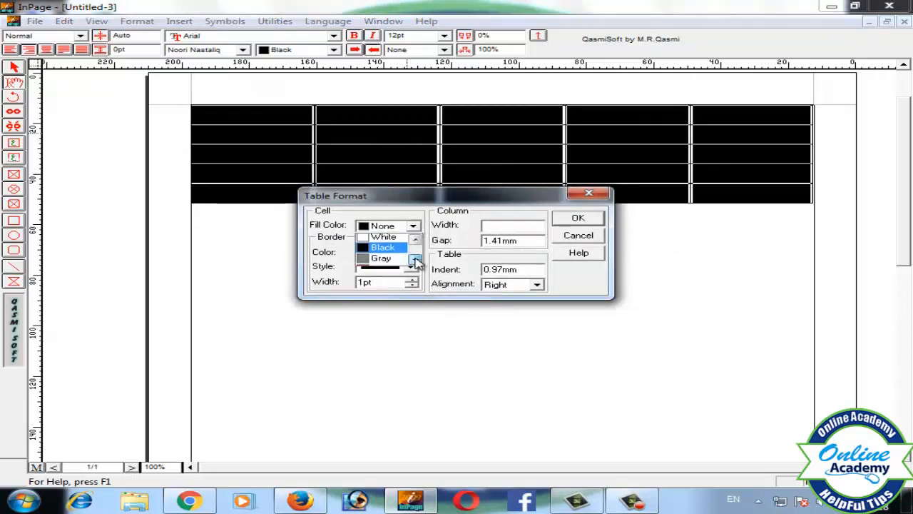
left_click(415, 260)
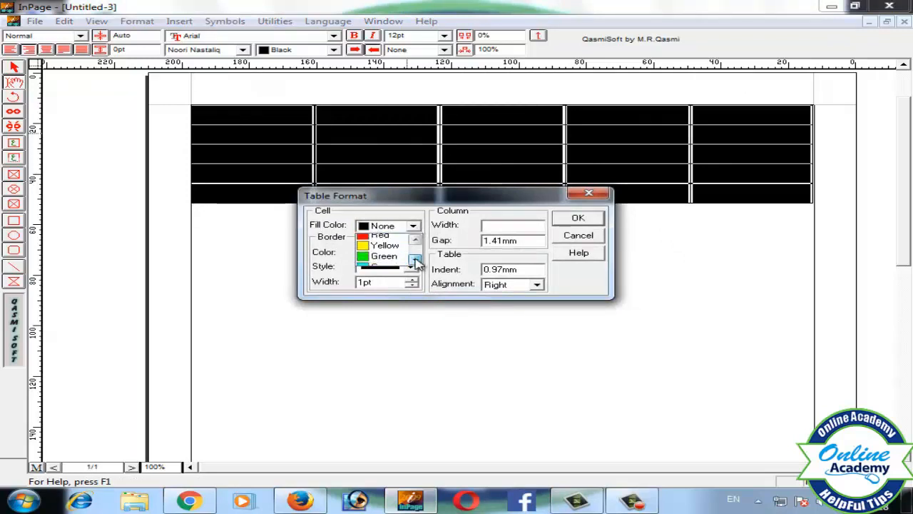
left_click(415, 260)
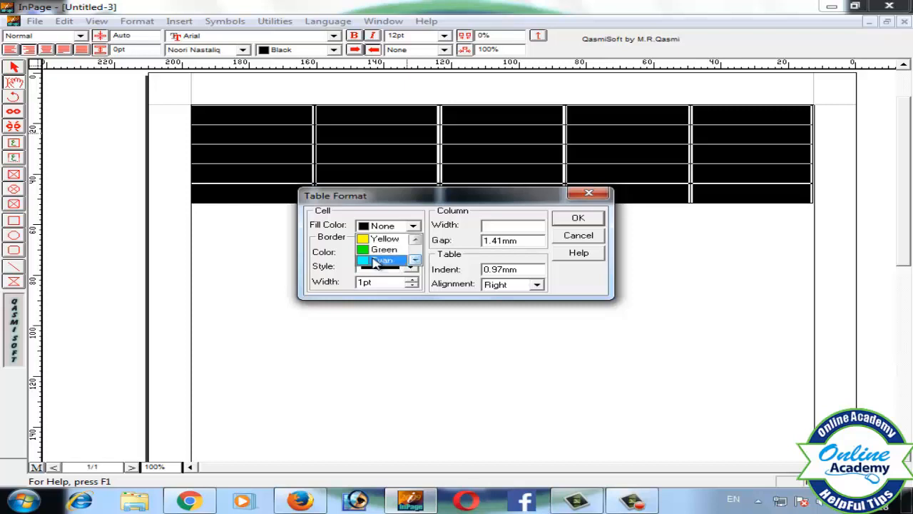
left_click(380, 260)
left_click(578, 217)
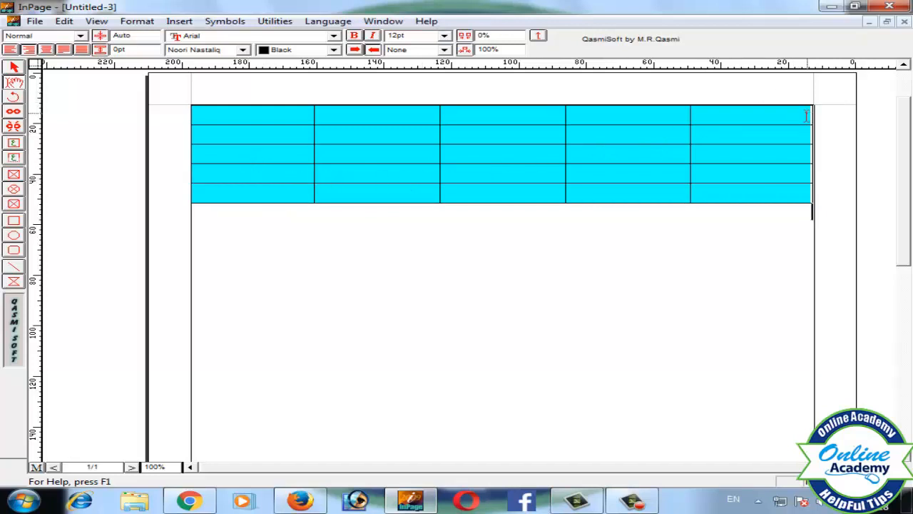
- Set the borders of all table cells to Red with a width of 2 pt
left_click_drag(808, 114, 243, 196)
right_click(380, 157)
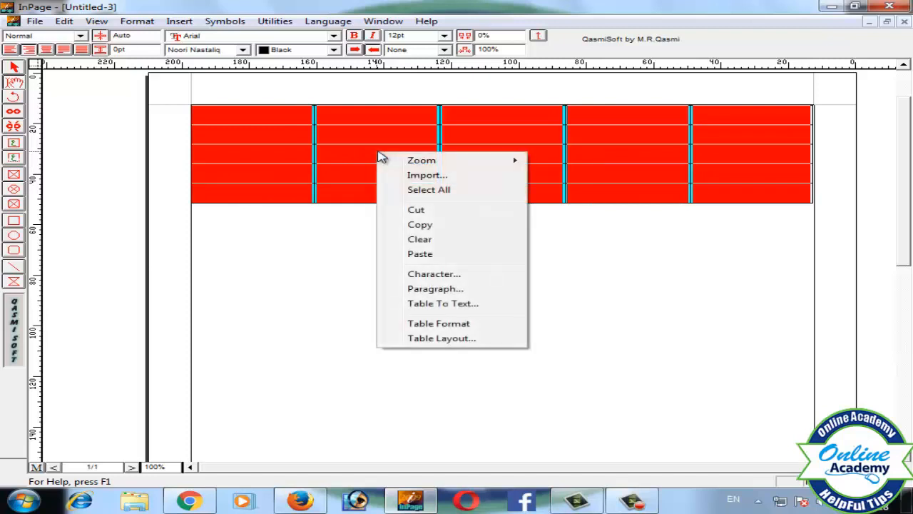
left_click(427, 326)
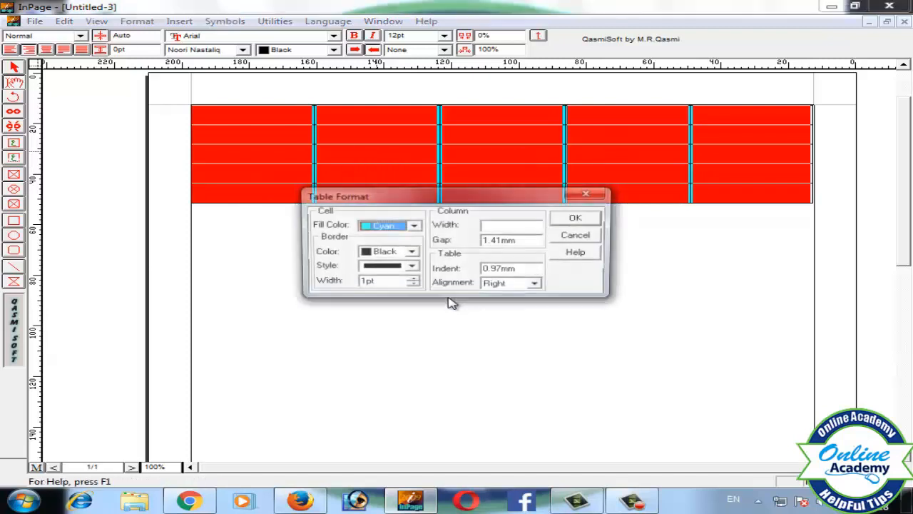
left_click(410, 251)
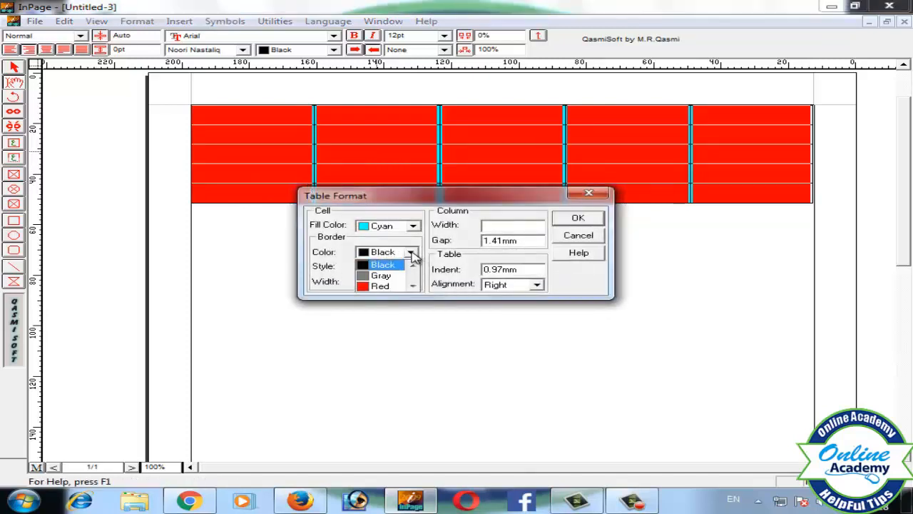
left_click(413, 286)
left_click(413, 286)
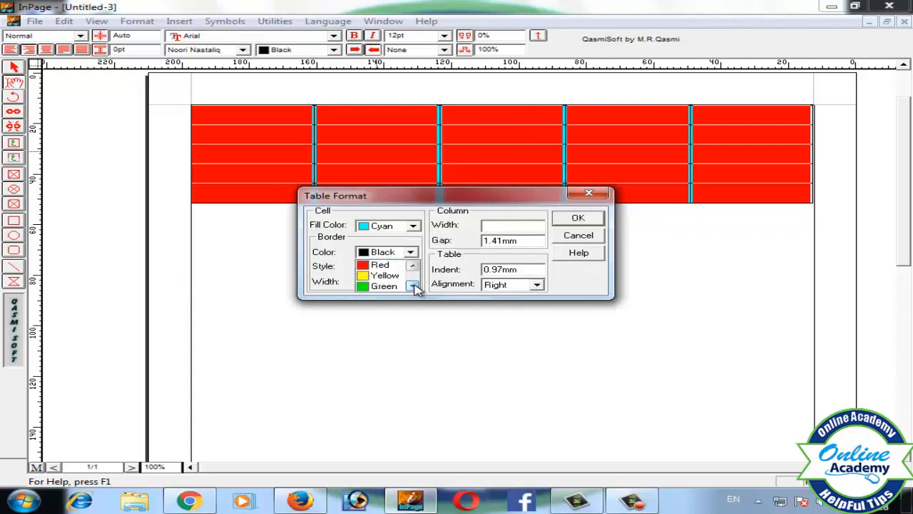
left_click(412, 285)
left_click(412, 285)
left_click(412, 285)
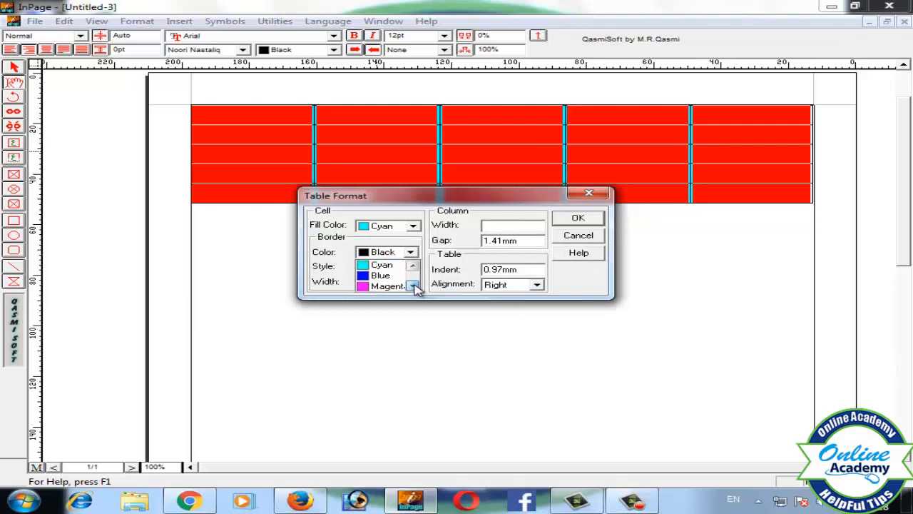
left_click(412, 265)
left_click(412, 265)
left_click(412, 265)
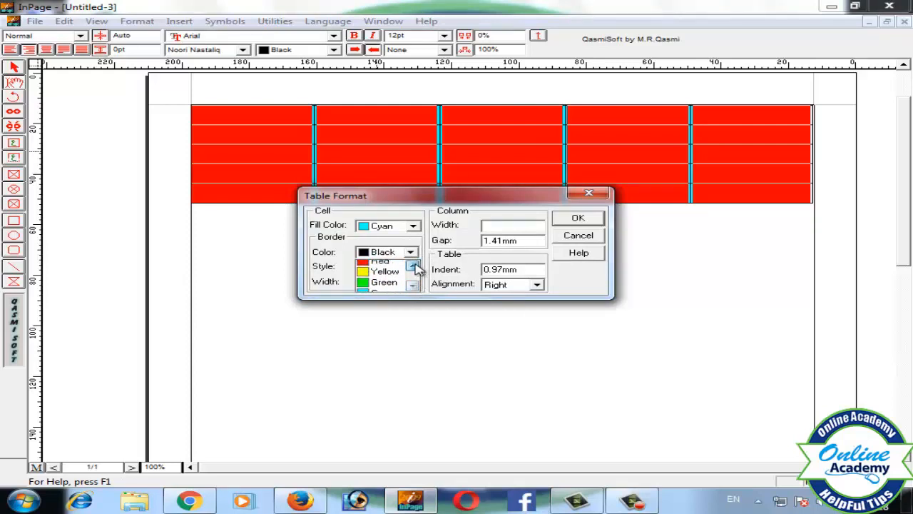
left_click(413, 265)
left_click(379, 276)
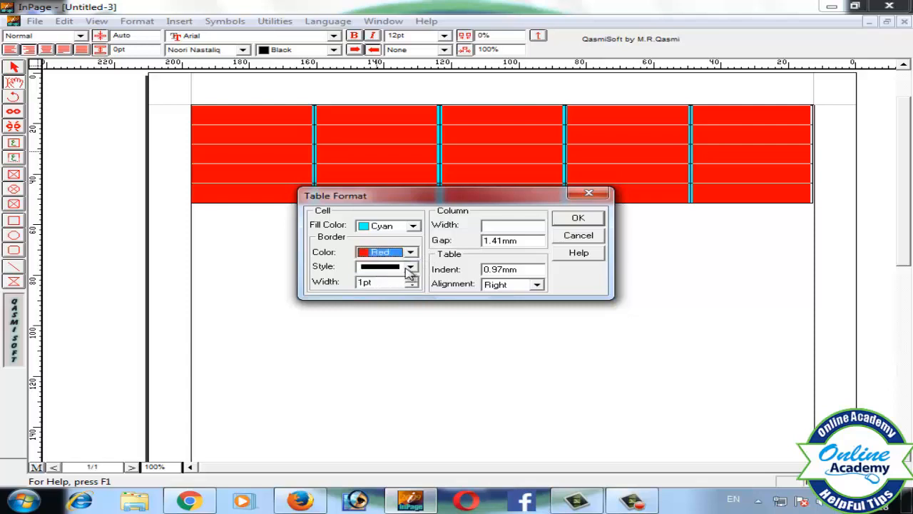
left_click_drag(380, 282, 360, 282)
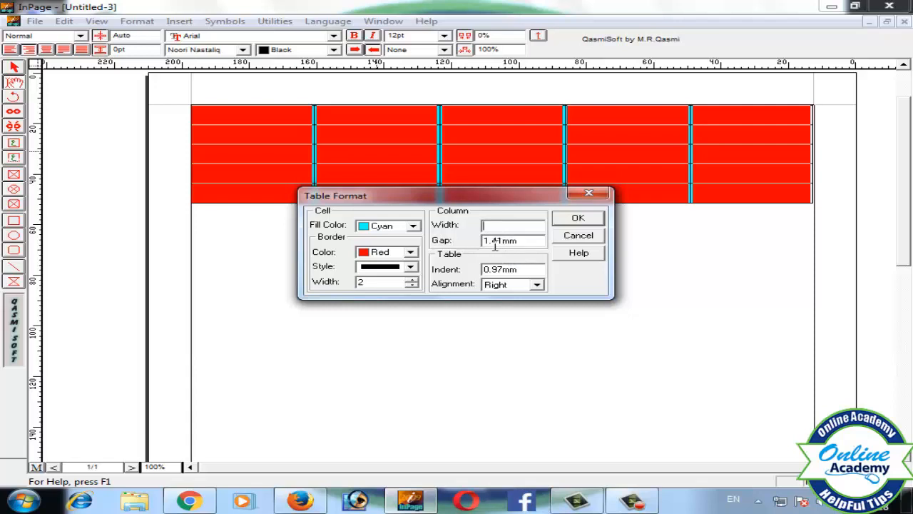
left_click(579, 218)
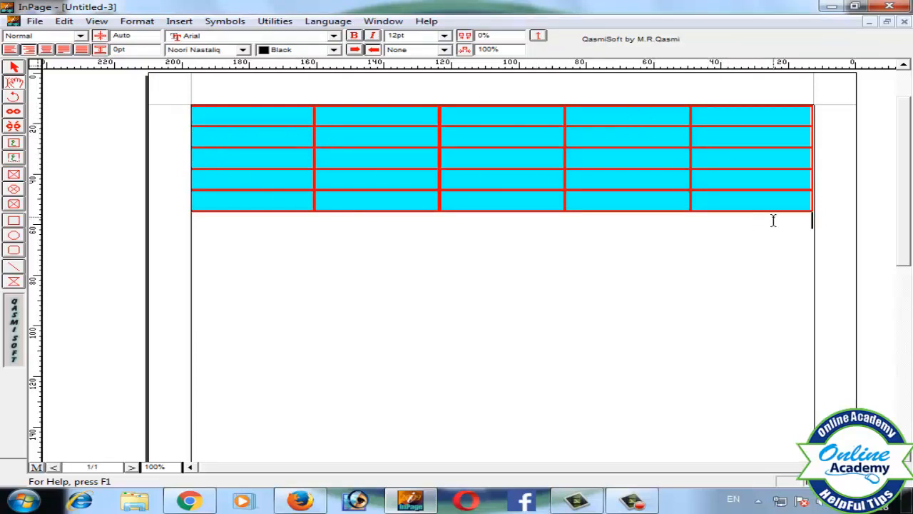
- Change the fill color of the cells in the table's first row to Yellow
left_click_drag(806, 114, 281, 120)
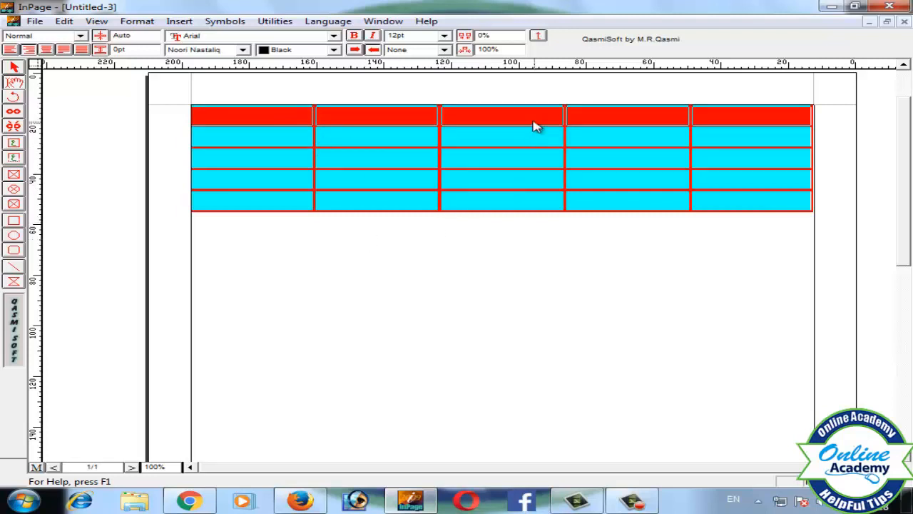
right_click(477, 123)
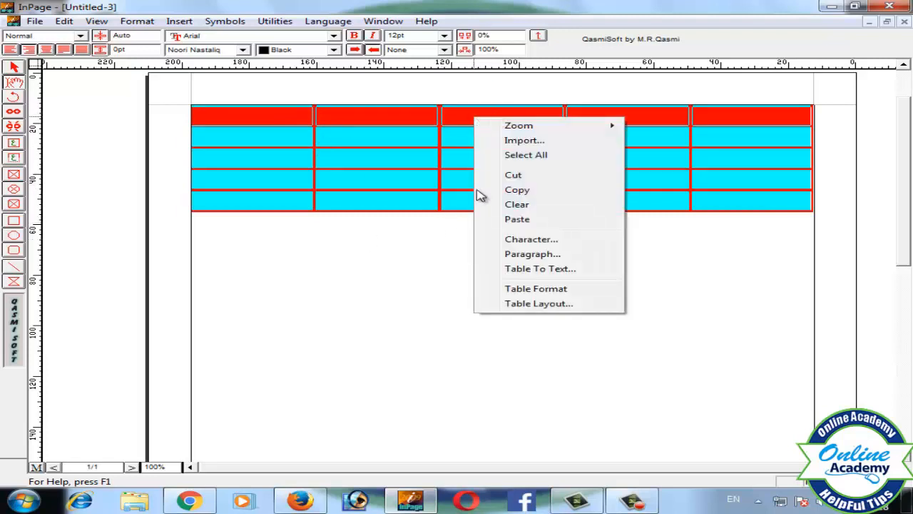
left_click(524, 288)
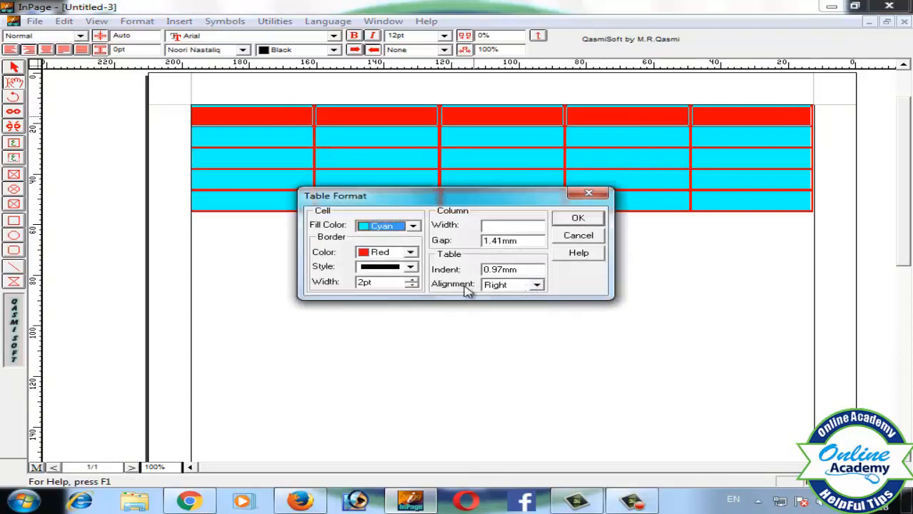
left_click(413, 225)
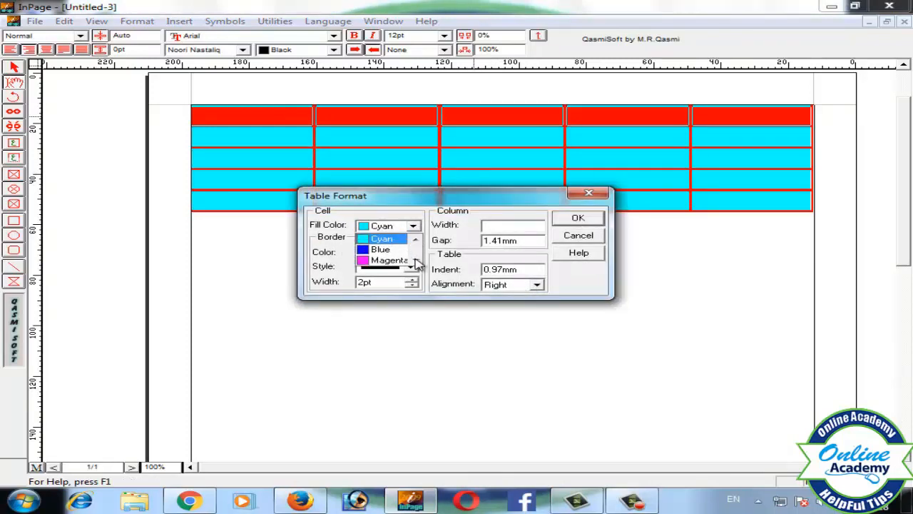
left_click(416, 239)
left_click(416, 239)
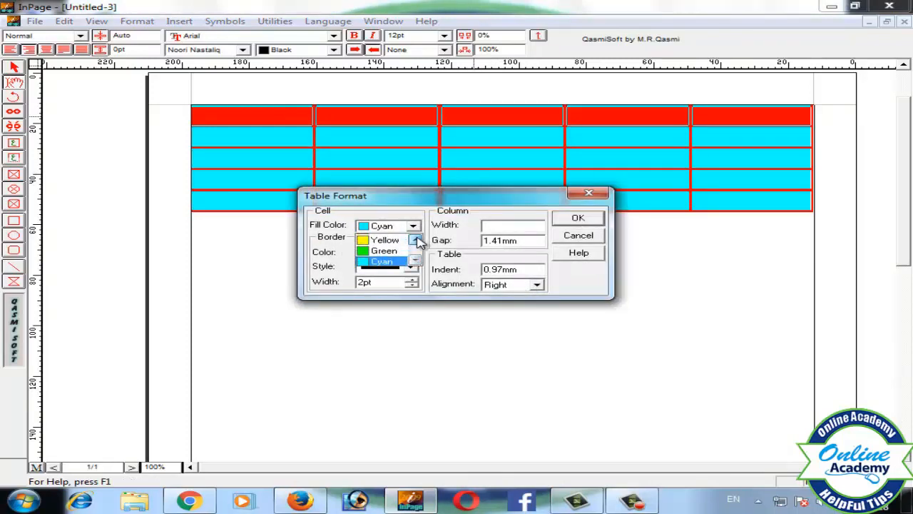
left_click(416, 239)
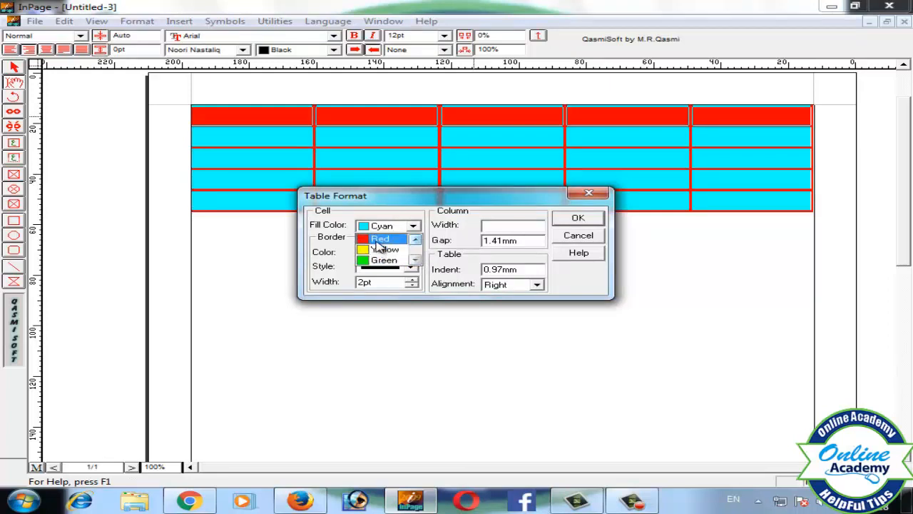
left_click(384, 251)
left_click(571, 221)
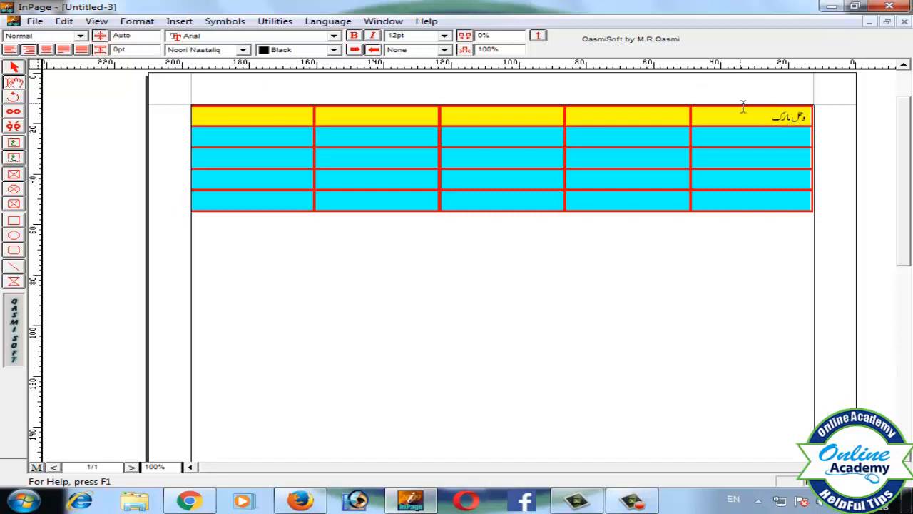
- Set the font size of the text in the rightmost cell of the table's first row to 18pt
left_click_drag(757, 119, 808, 117)
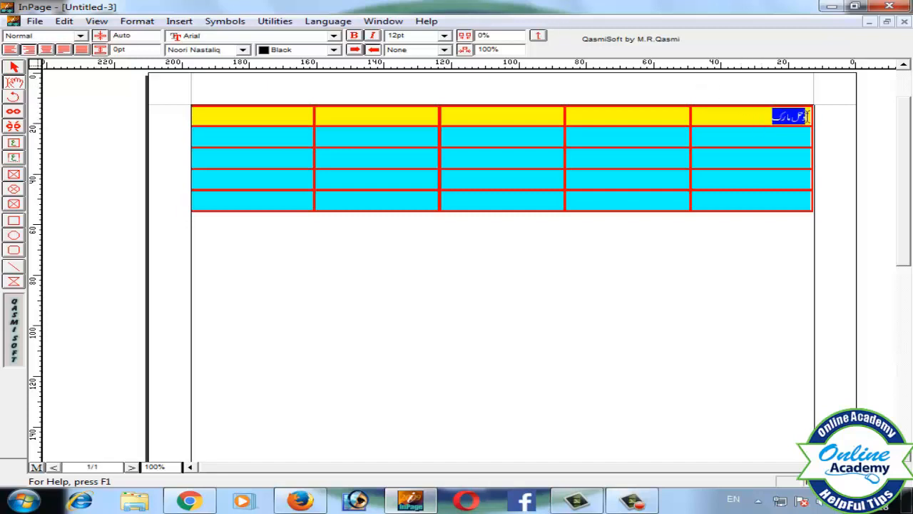
left_click(444, 35)
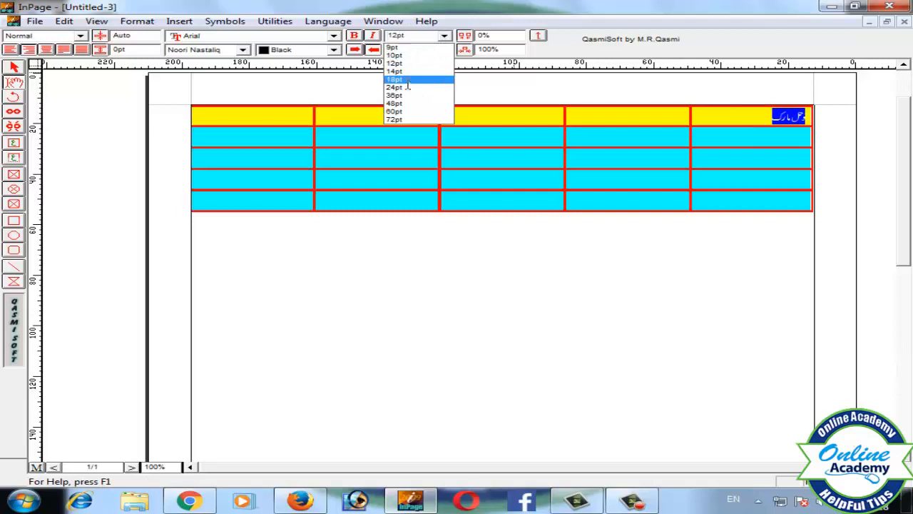
left_click(412, 82)
- Try the Aasaar Bold and Aswad Old Urdu fonts on the text in the rightmost header cell
left_click(243, 50)
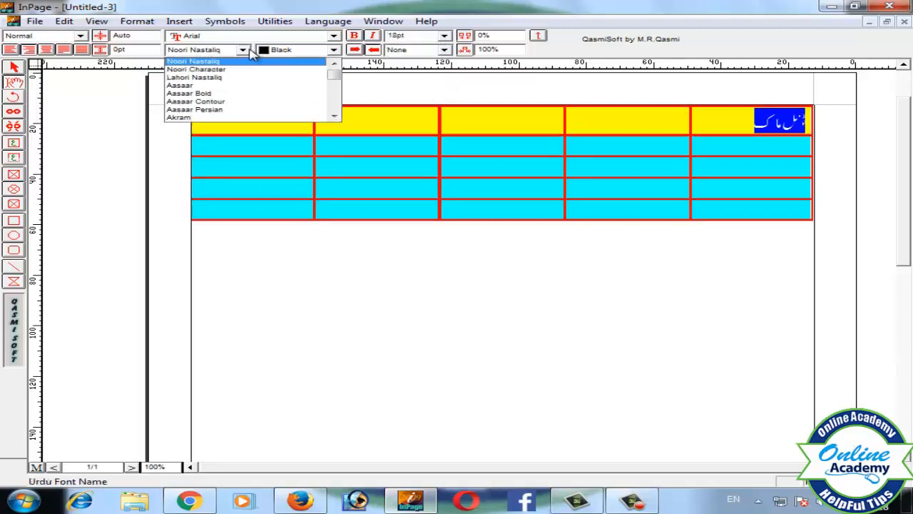
left_click(223, 94)
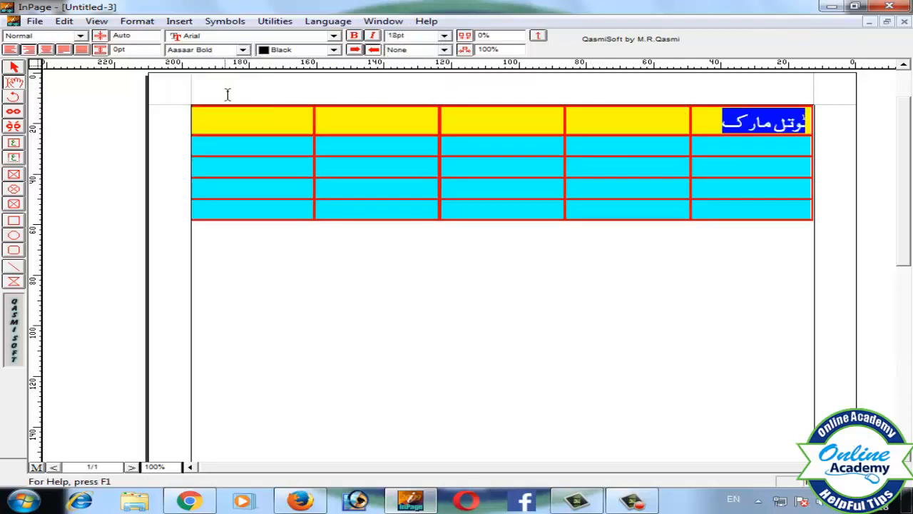
left_click(243, 50)
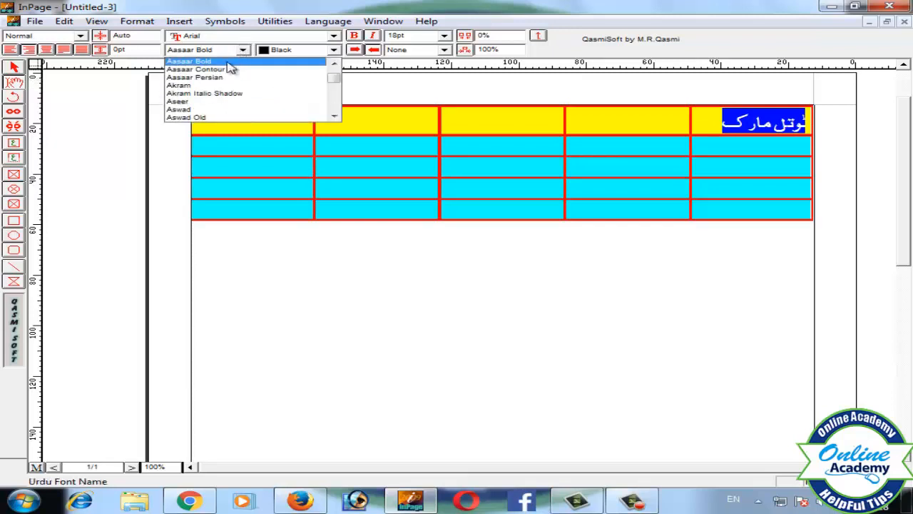
left_click(203, 117)
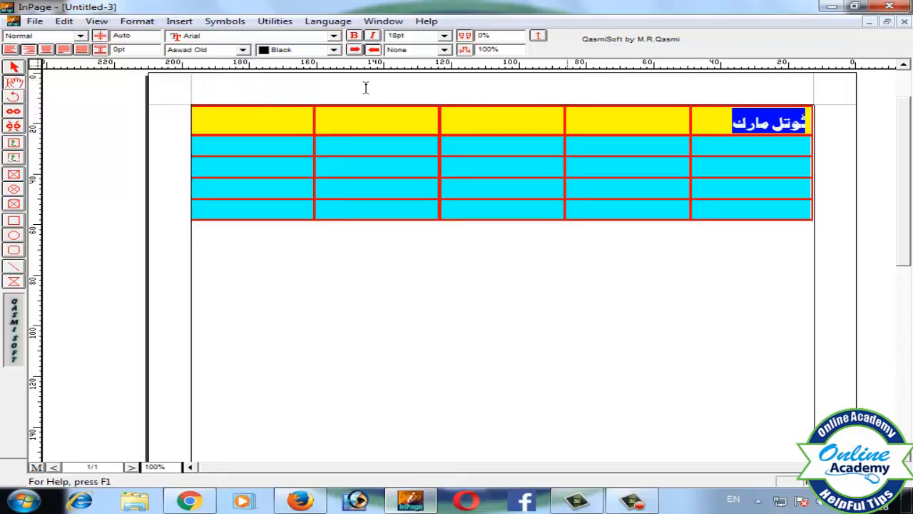
- Apply the Bombay Black Urdu font to the text in the rightmost header cell
left_click(243, 50)
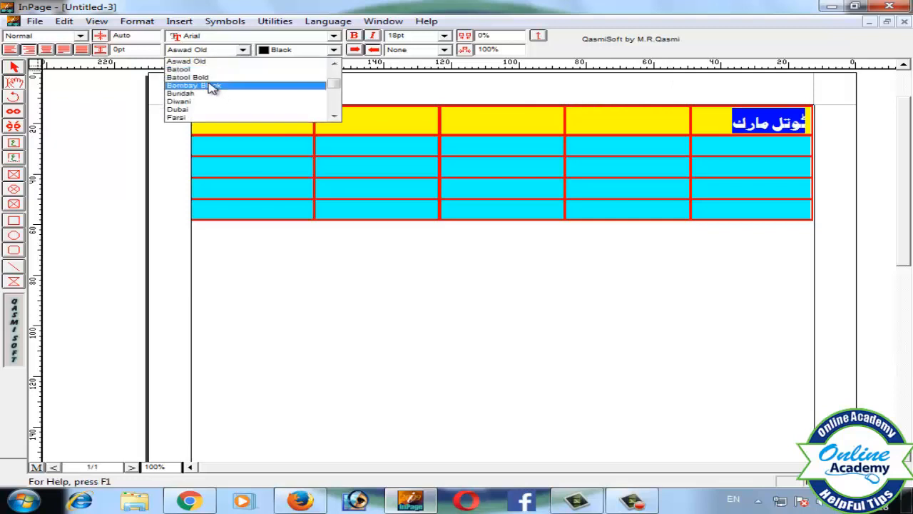
left_click(212, 86)
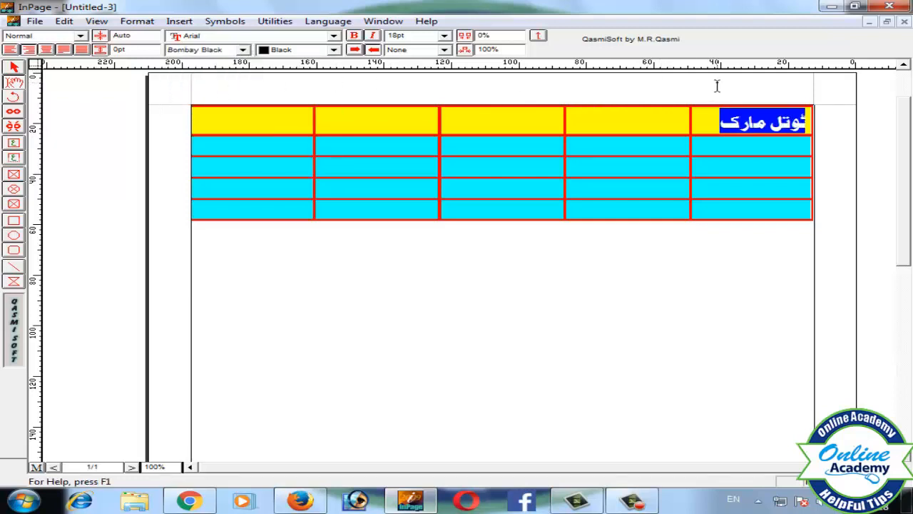
left_click(707, 121)
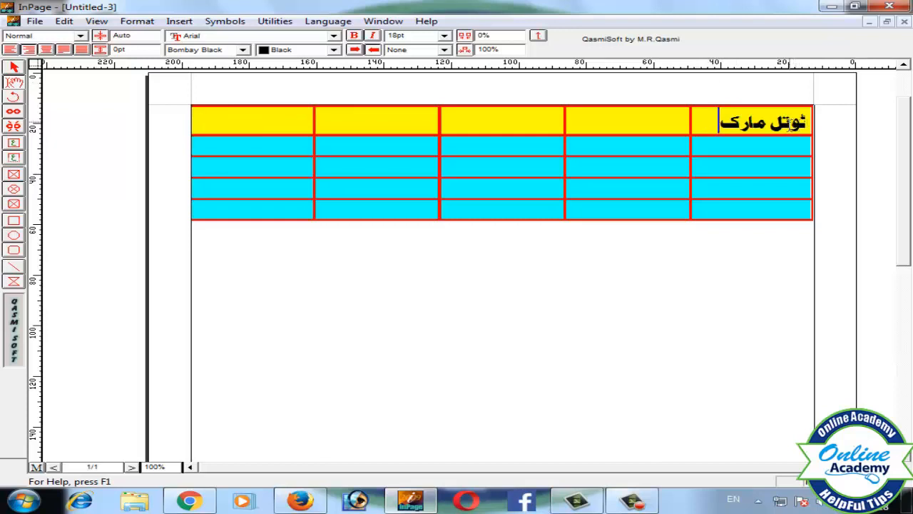
- Correct the spelling of the first word in the rightmost header cell to ٹوٹل
left_click_drag(771, 123, 792, 122)
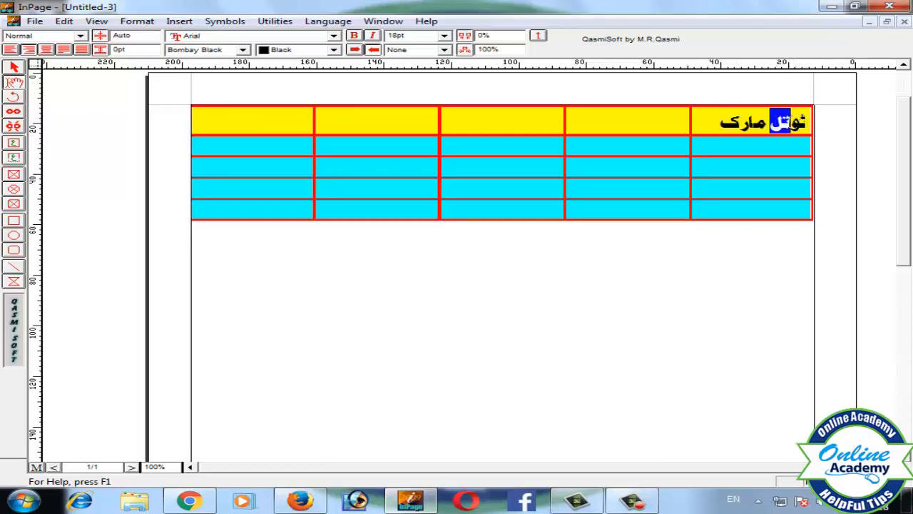
type("ٹ")
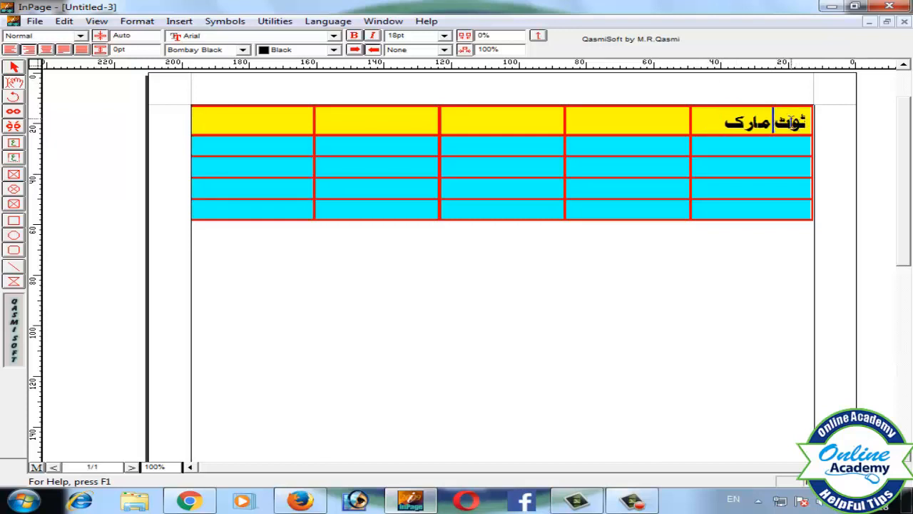
type("ل")
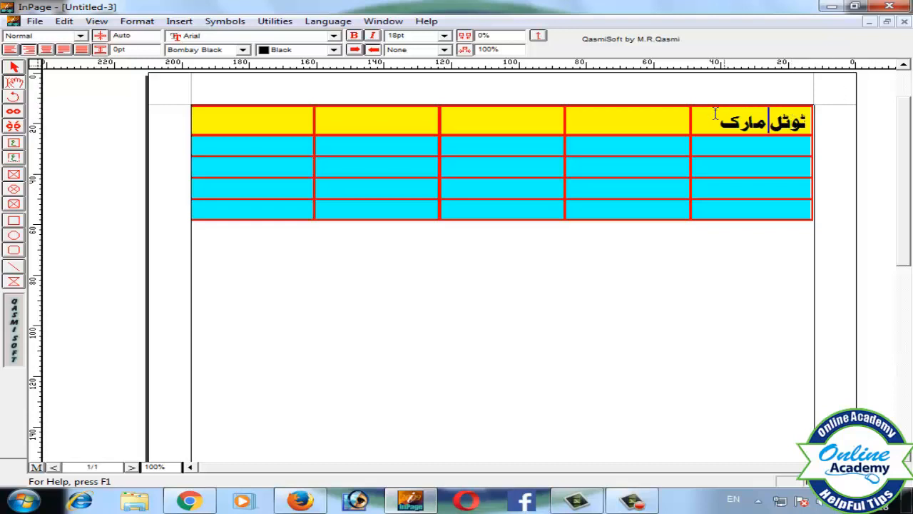
- Enter حاصل کردہ مارکس in the second header cell from the right and extend the rightmost heading to ٹوٹل مارکس
left_click(662, 122)
type("مارکس")
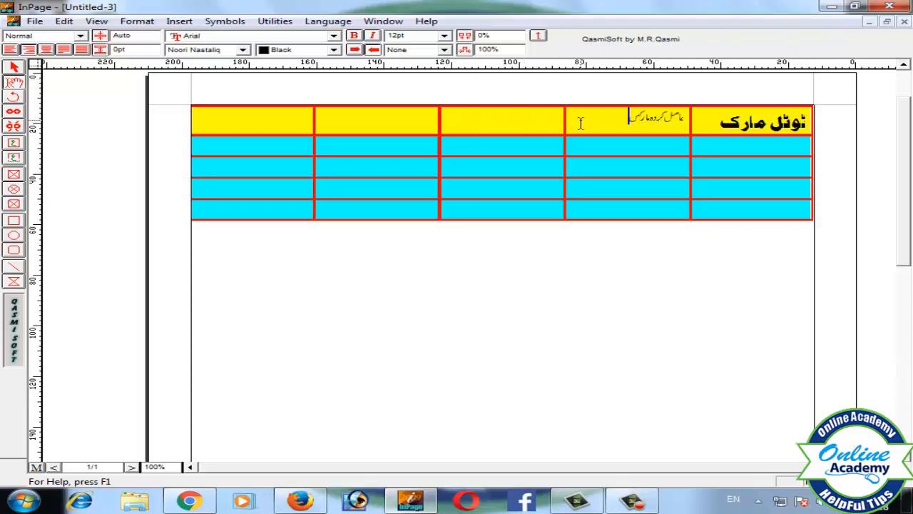
left_click(721, 123)
type("س")
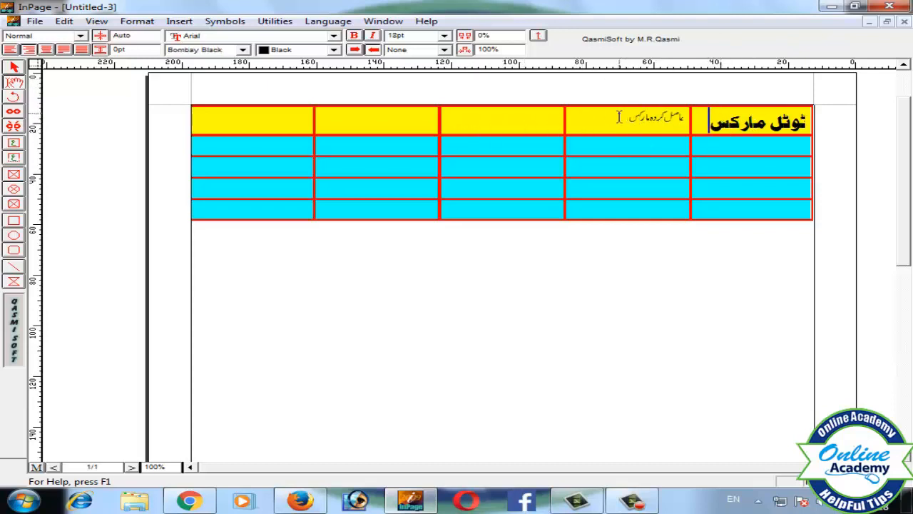
- Format the heading حاصل کردہ مارکس in the Bombay Black Urdu font at 18pt
left_click_drag(618, 116, 686, 117)
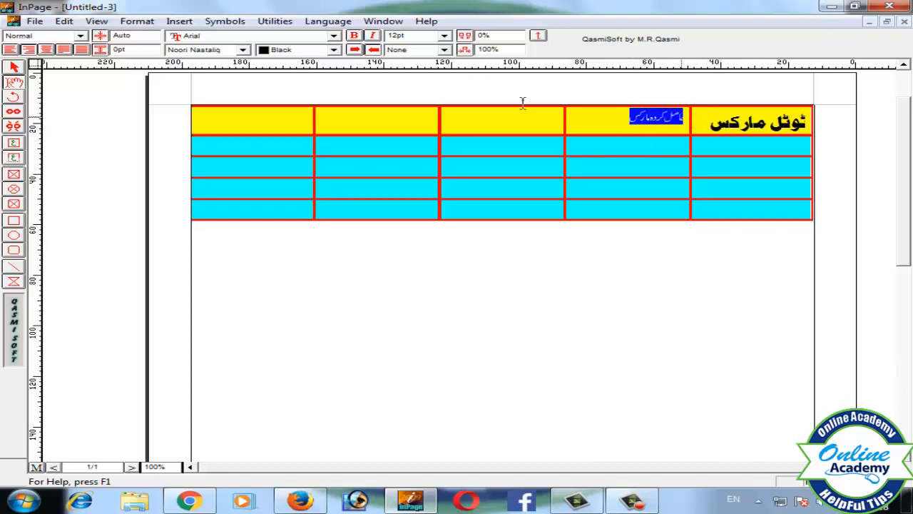
left_click(445, 35)
left_click(402, 85)
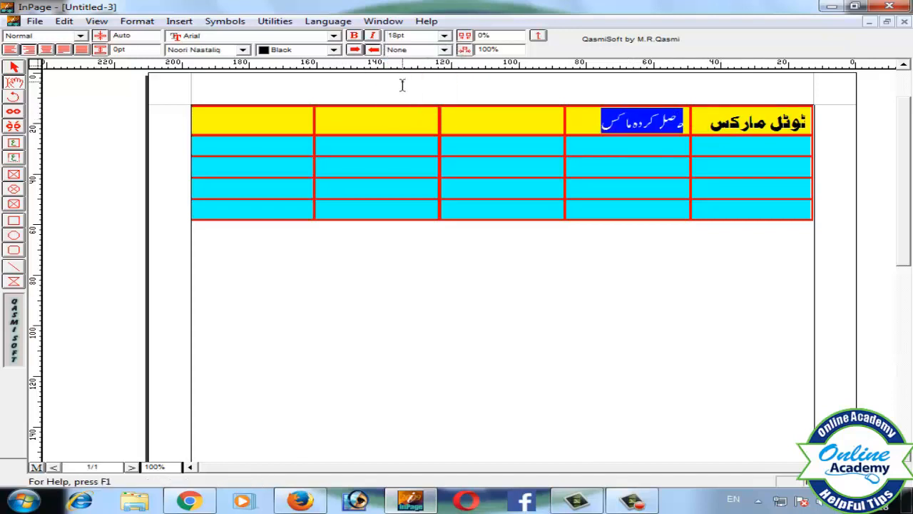
left_click(242, 50)
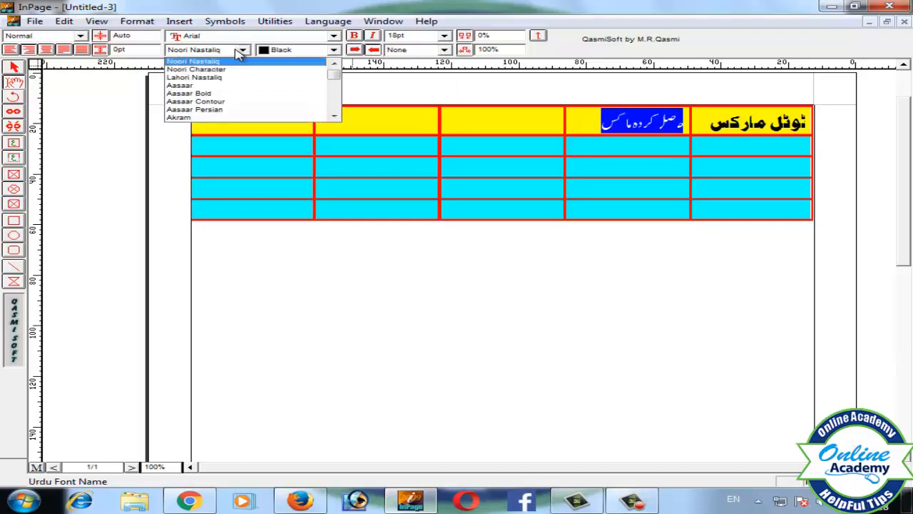
left_click(335, 117)
left_click(334, 117)
left_click(335, 117)
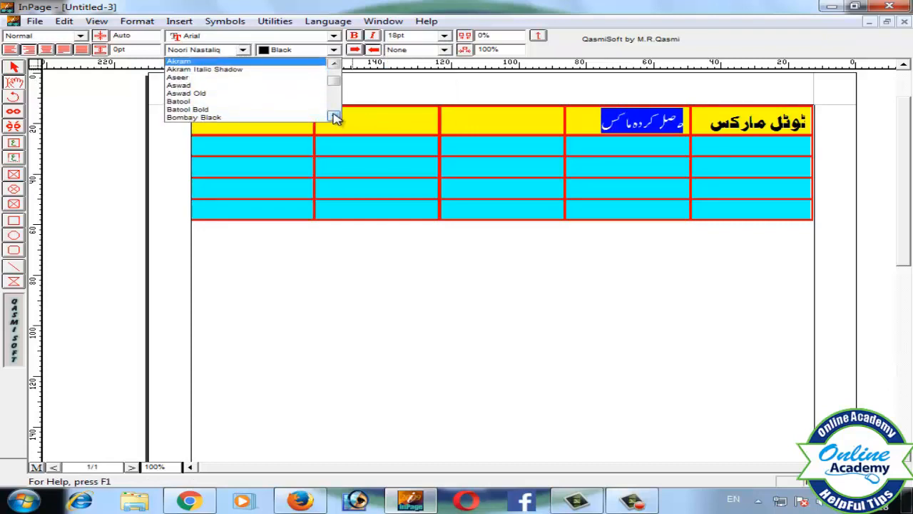
left_click(334, 117)
left_click(228, 109)
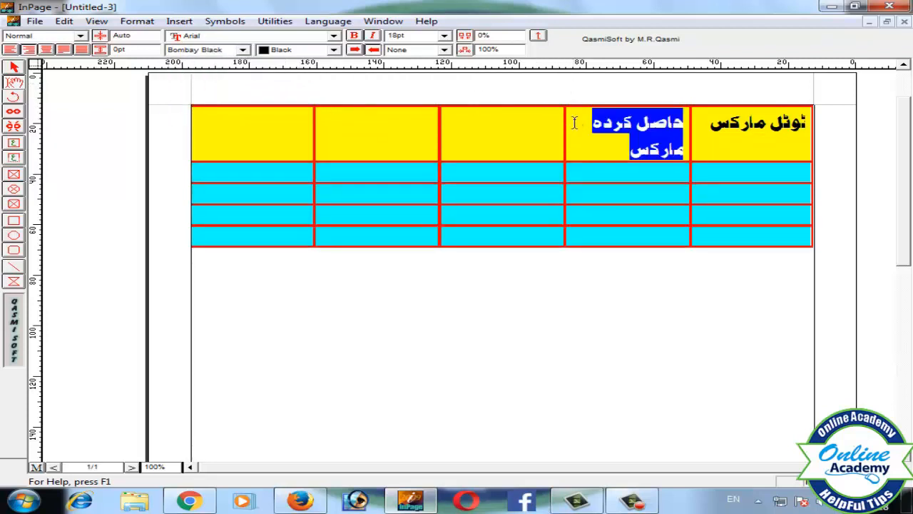
left_click(664, 132)
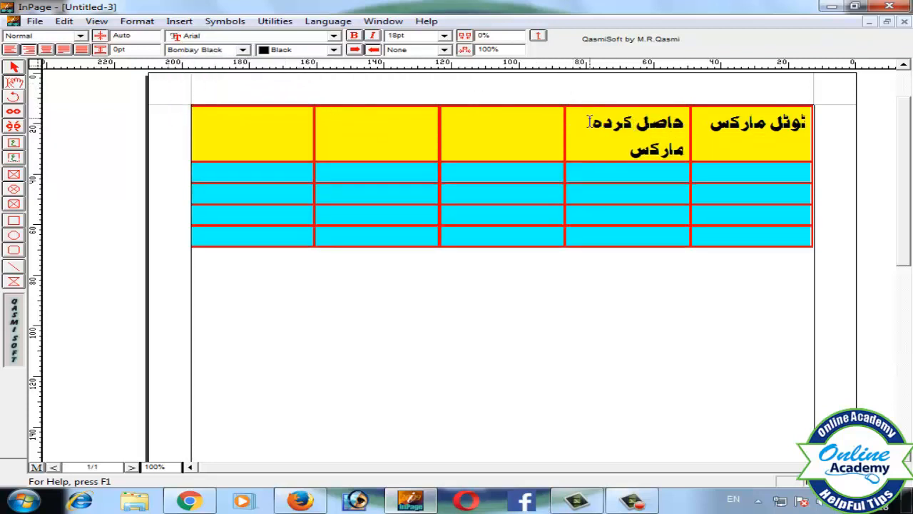